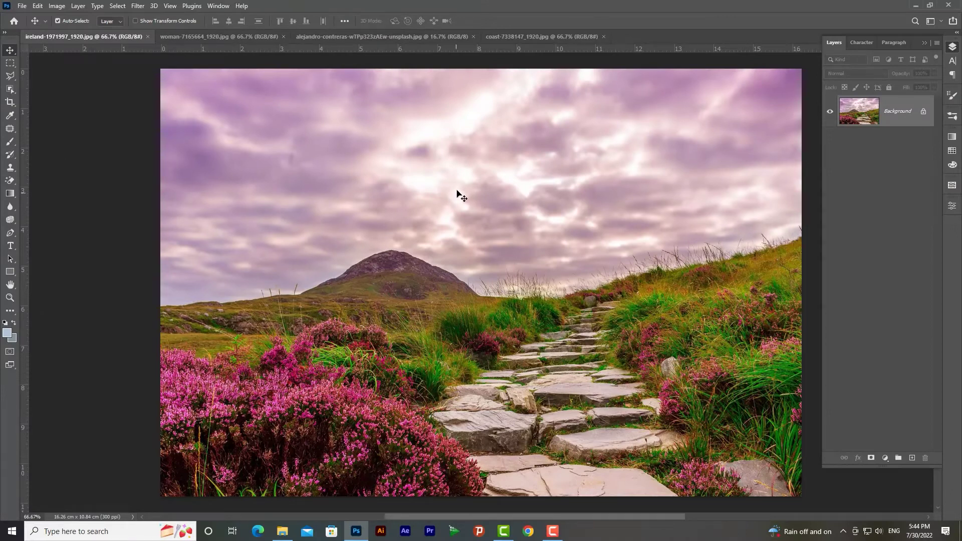
- Open Shadows/Highlights on the landscape and set Shadows Amount 27%, Highlights Amount 36%
left_click(62, 7)
mouse_move(106, 47)
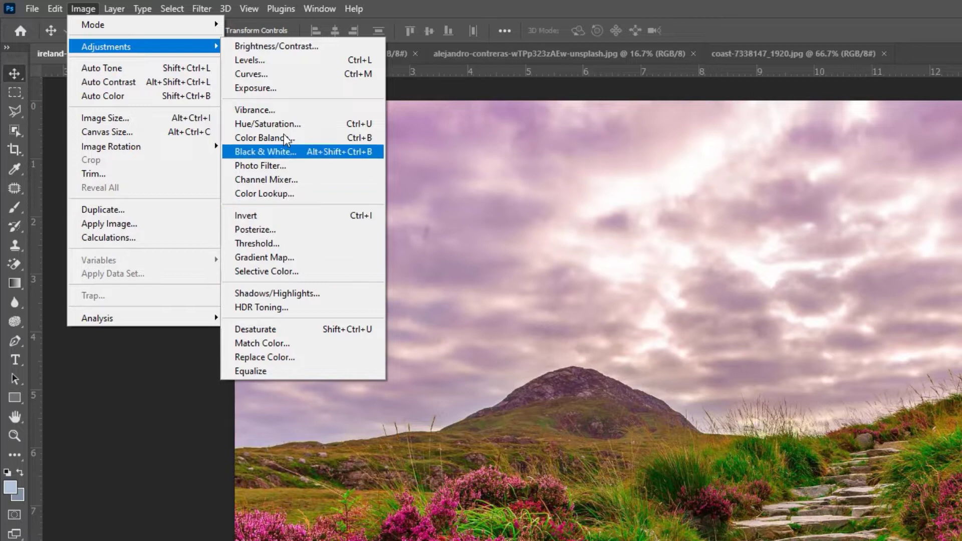
left_click(301, 293)
left_click_drag(852, 140, 781, 119)
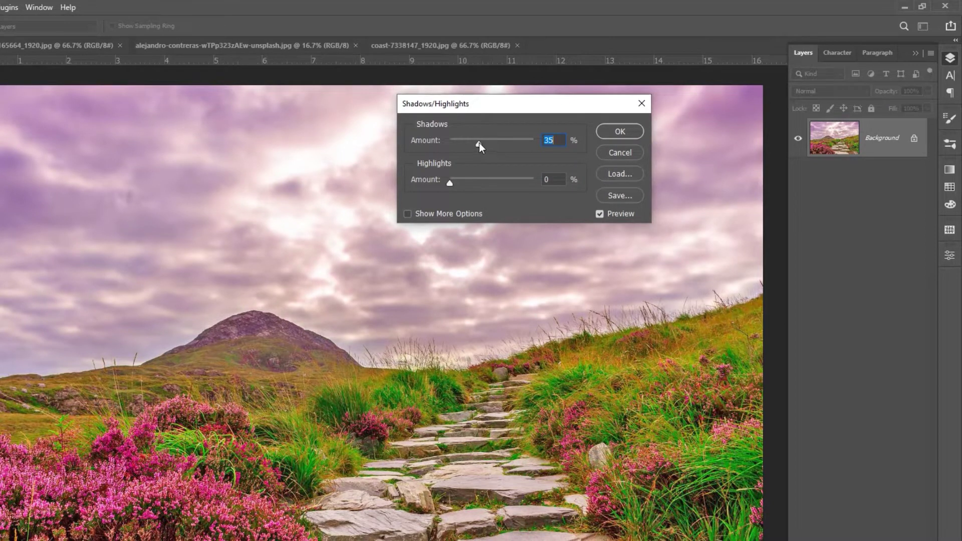
mouse_move(479, 143)
left_mouse_down()
mouse_move(443, 145)
mouse_move(494, 147)
mouse_move(472, 146)
left_mouse_up()
mouse_move(450, 183)
left_mouse_down()
mouse_move(494, 179)
mouse_move(470, 179)
mouse_move(479, 179)
left_mouse_up()
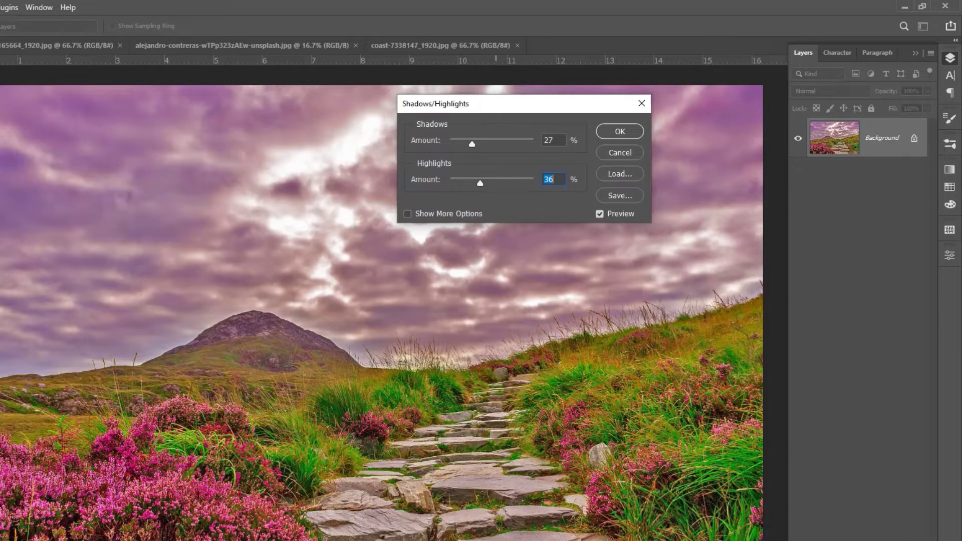
- Show more options and set Shadows 19%, Highlights 46%, Color +100 and Midtone +21
left_click(407, 214)
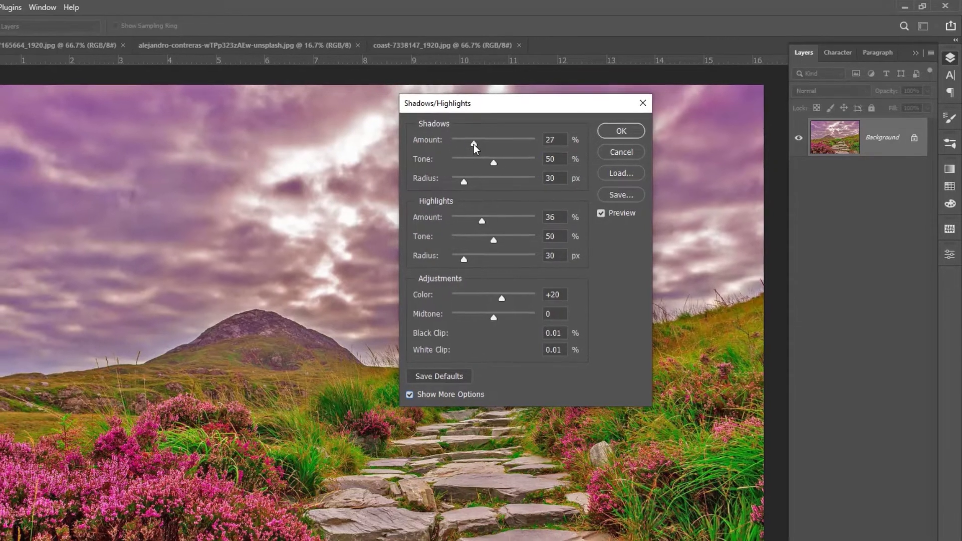
left_click_drag(472, 144, 475, 144)
mouse_move(527, 130)
left_mouse_down()
mouse_move(546, 158)
mouse_move(557, 158)
left_mouse_up()
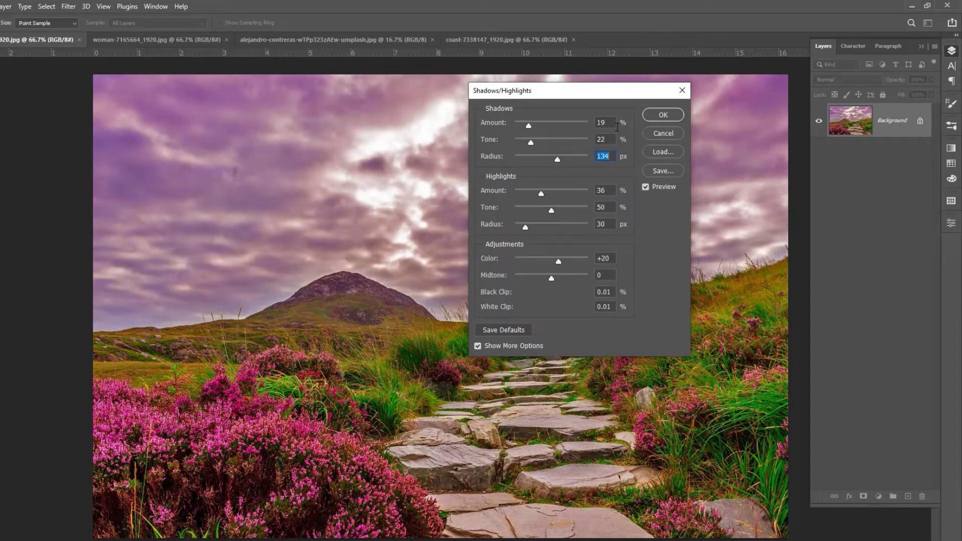
mouse_move(542, 193)
left_mouse_down()
mouse_move(530, 210)
mouse_move(575, 211)
mouse_move(536, 211)
mouse_move(531, 227)
mouse_move(566, 227)
mouse_move(549, 227)
left_mouse_up()
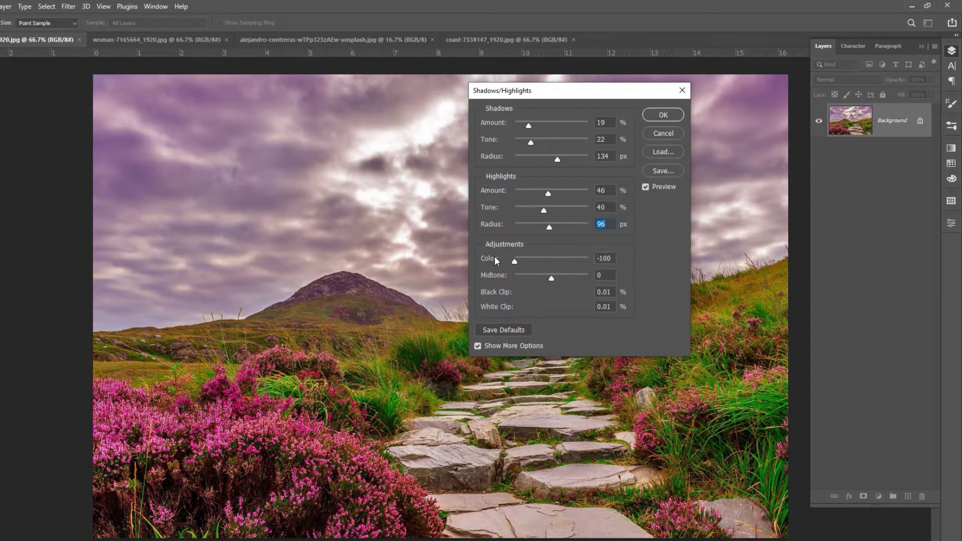
mouse_move(514, 259)
left_mouse_down()
mouse_move(605, 260)
mouse_move(668, 278)
left_mouse_up()
mouse_move(550, 280)
left_mouse_down()
mouse_move(537, 276)
mouse_move(578, 275)
mouse_move(540, 275)
mouse_move(559, 275)
left_mouse_up()
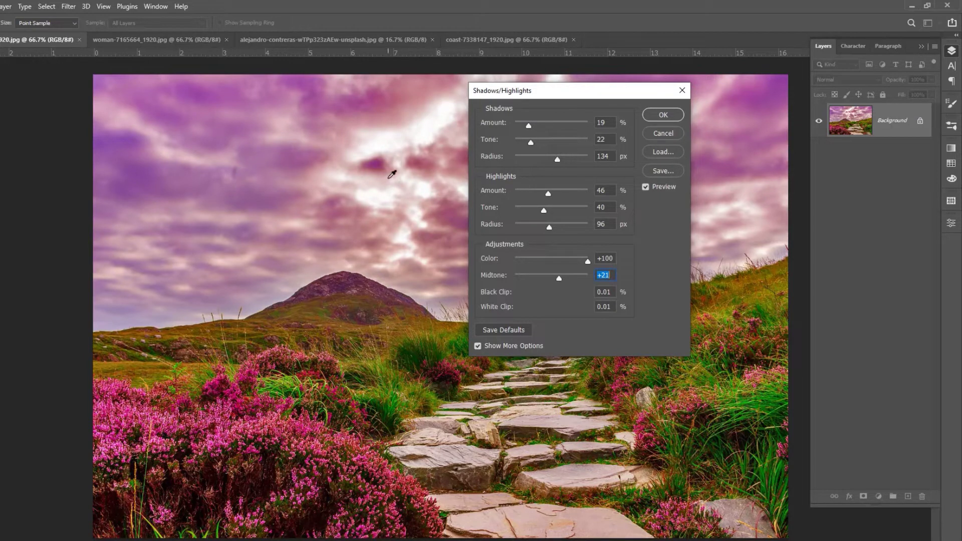
- Compare the preview, back out of Save and Load, and cancel the Shadows/Highlights adjustment
left_click(646, 187)
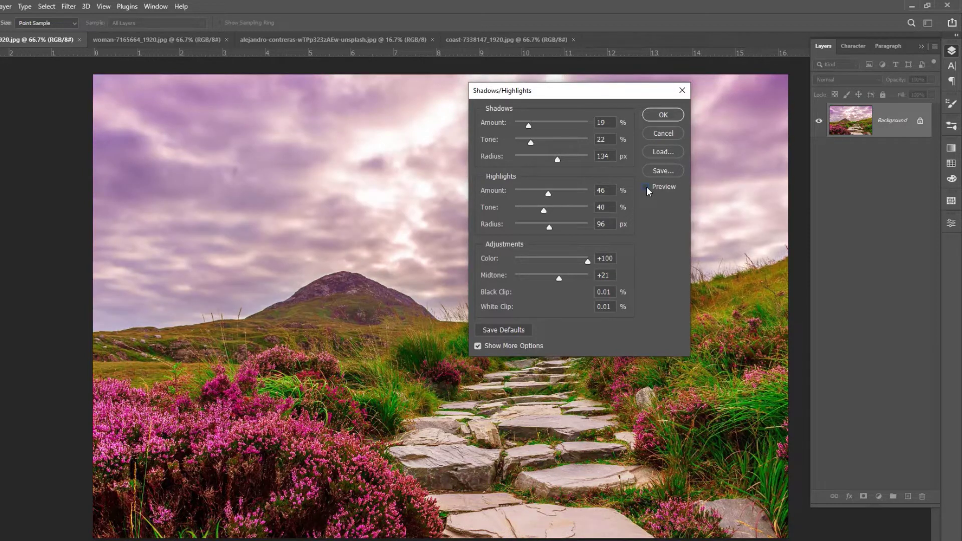
left_click(645, 187)
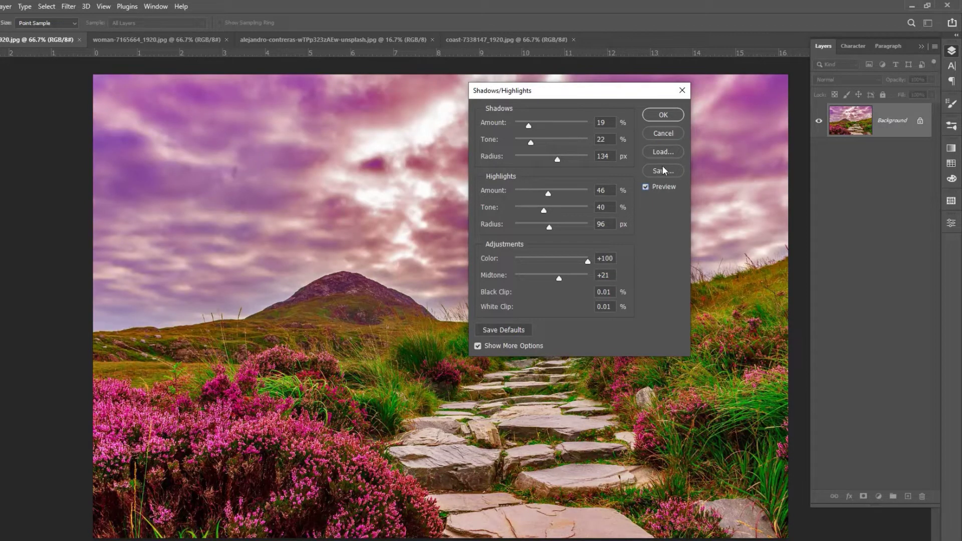
left_click(660, 171)
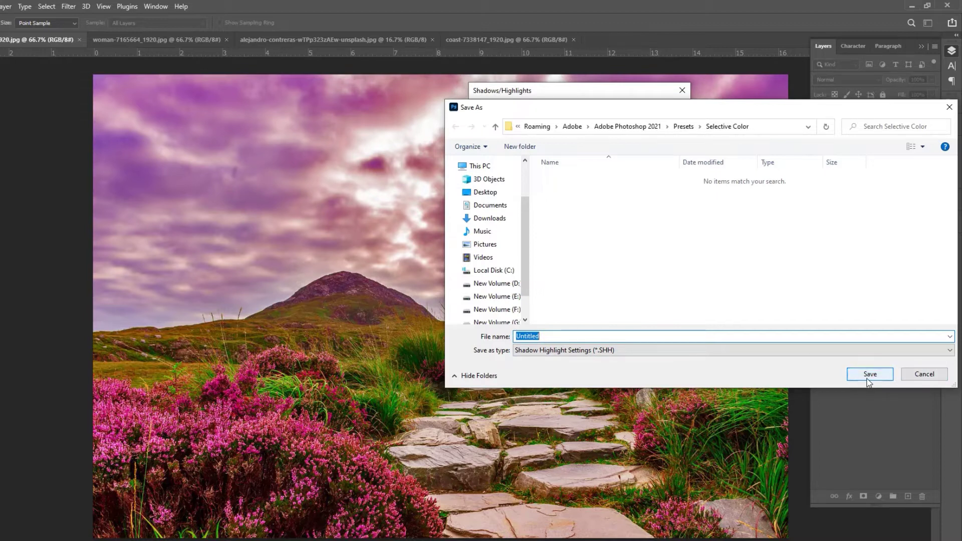
left_click(925, 375)
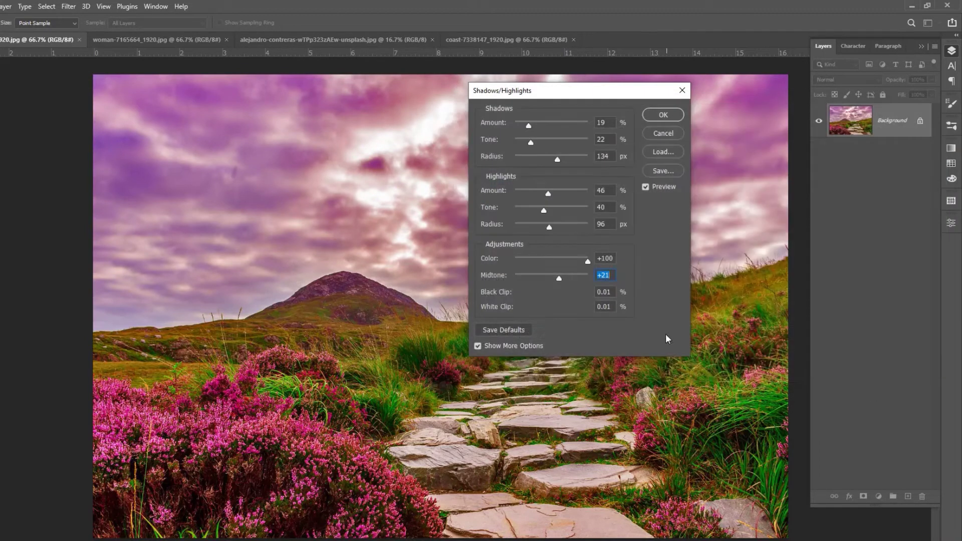
left_click(659, 154)
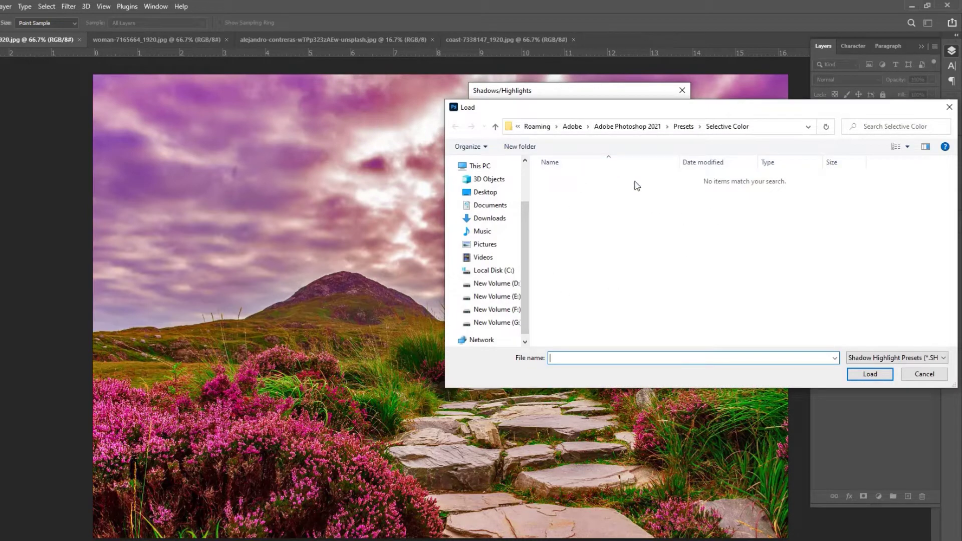
left_click(924, 376)
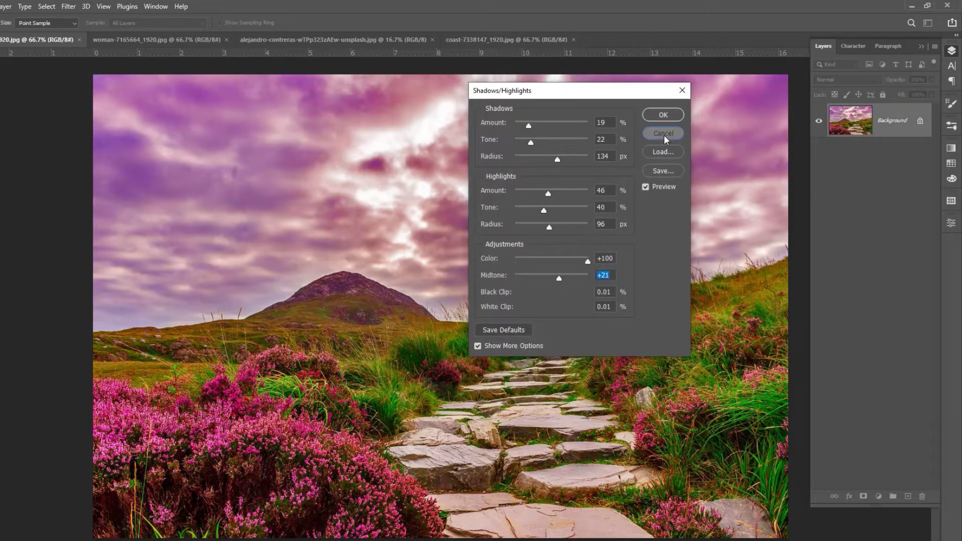
left_click(664, 133)
left_click(92, 10)
mouse_move(117, 51)
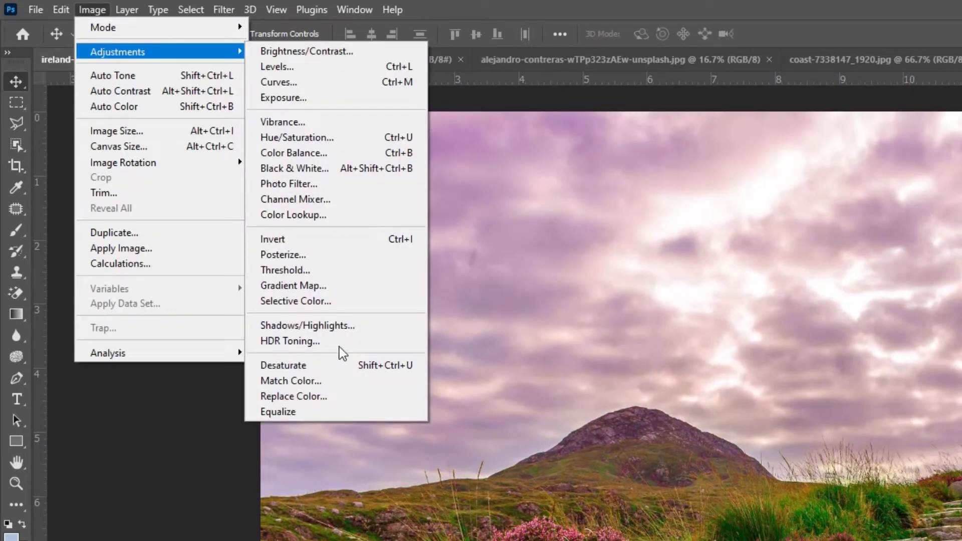
- Open HDR Toning and set Radius 227 px, Strength 0.89, Gamma 0.89, Exposure +1.15
left_click(284, 342)
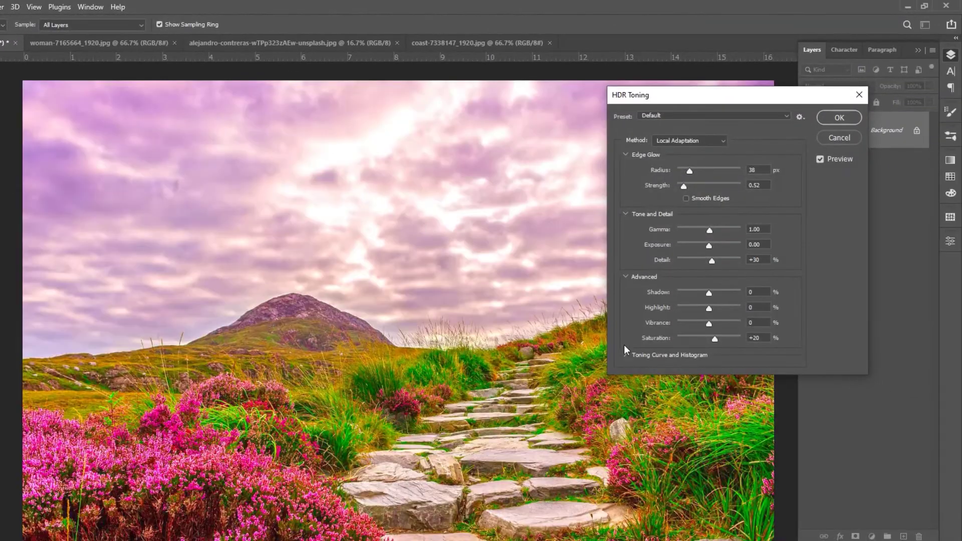
left_click_drag(699, 104, 570, 111)
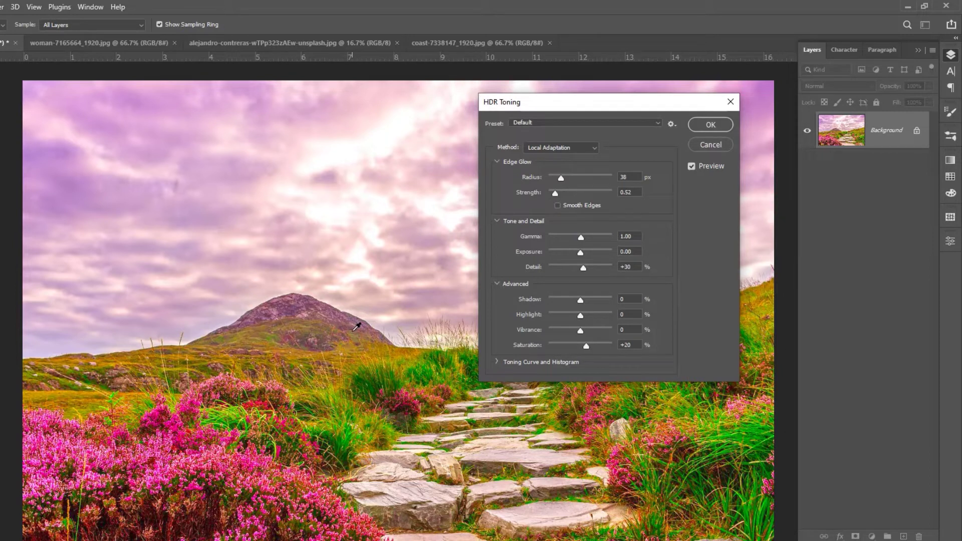
mouse_move(562, 179)
left_mouse_down()
mouse_move(593, 177)
mouse_move(562, 189)
left_mouse_up()
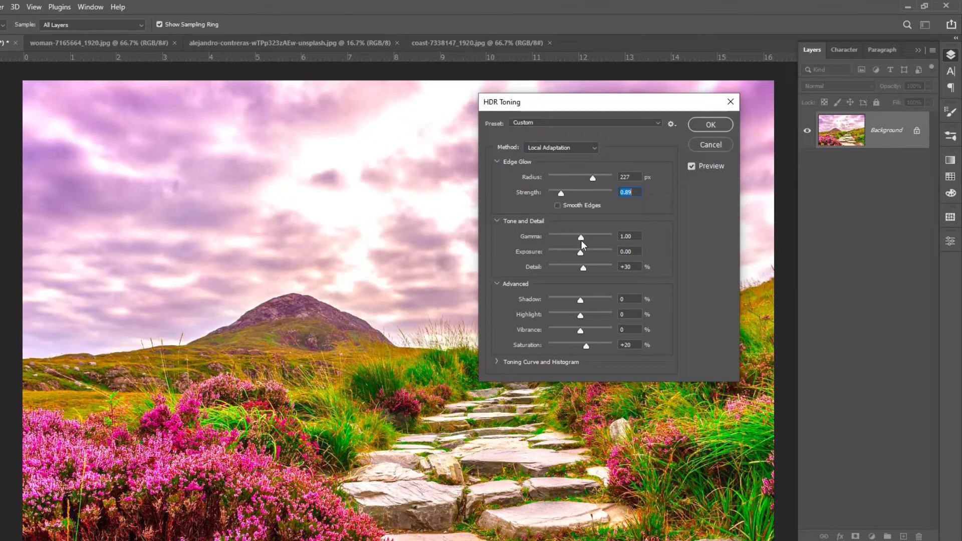
left_click_drag(582, 238, 570, 253)
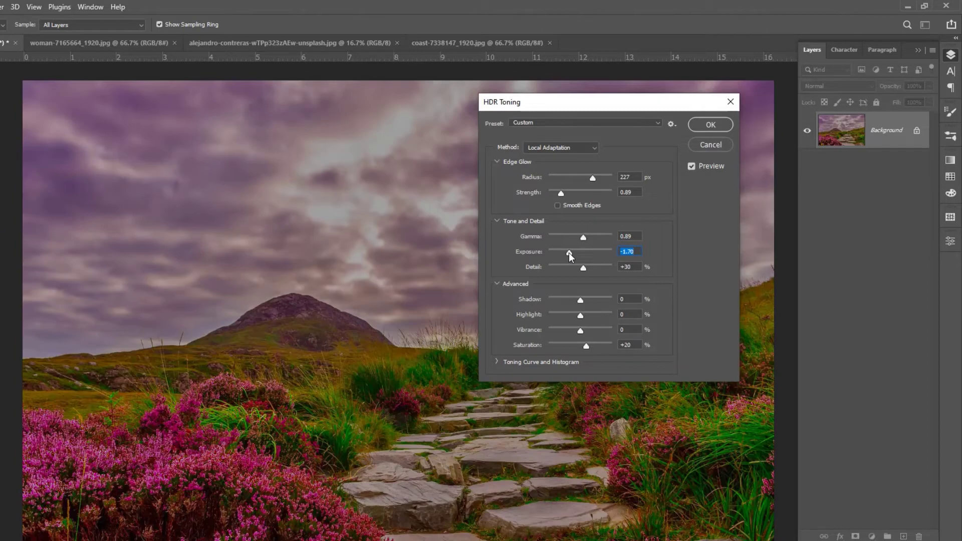
- Set the HDR exposure to -0.60 and settle Detail at +129%
left_click_drag(569, 254, 577, 253)
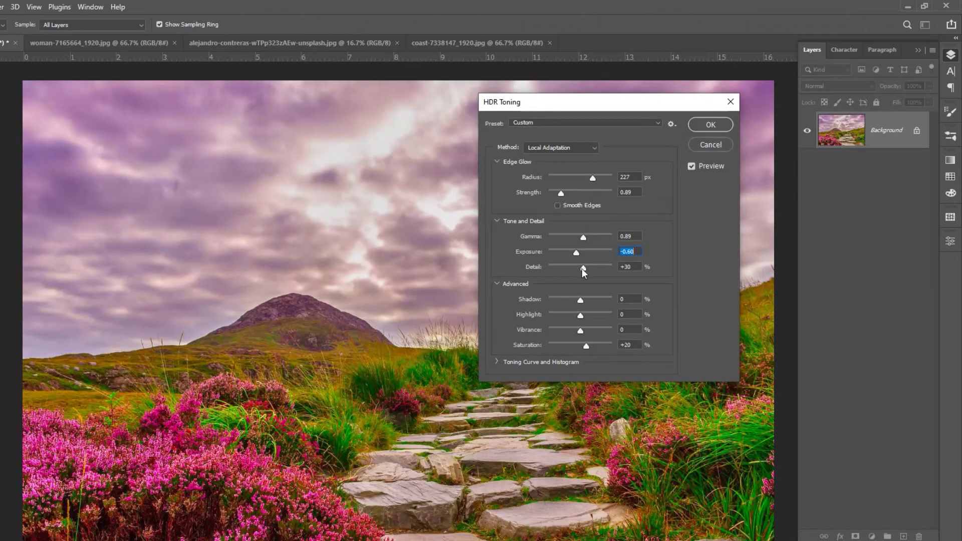
left_click_drag(582, 269, 566, 267)
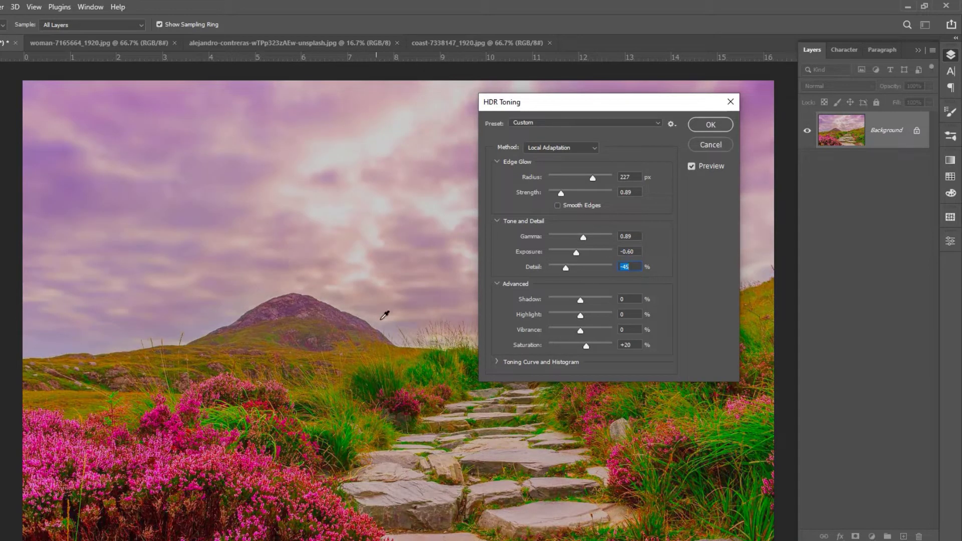
left_click_drag(566, 268, 603, 267)
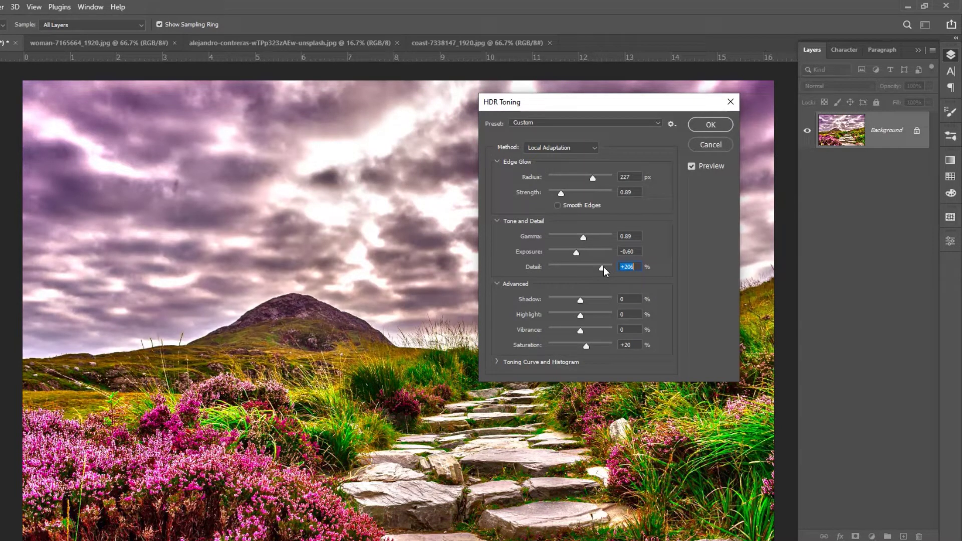
left_click_drag(604, 268, 591, 269)
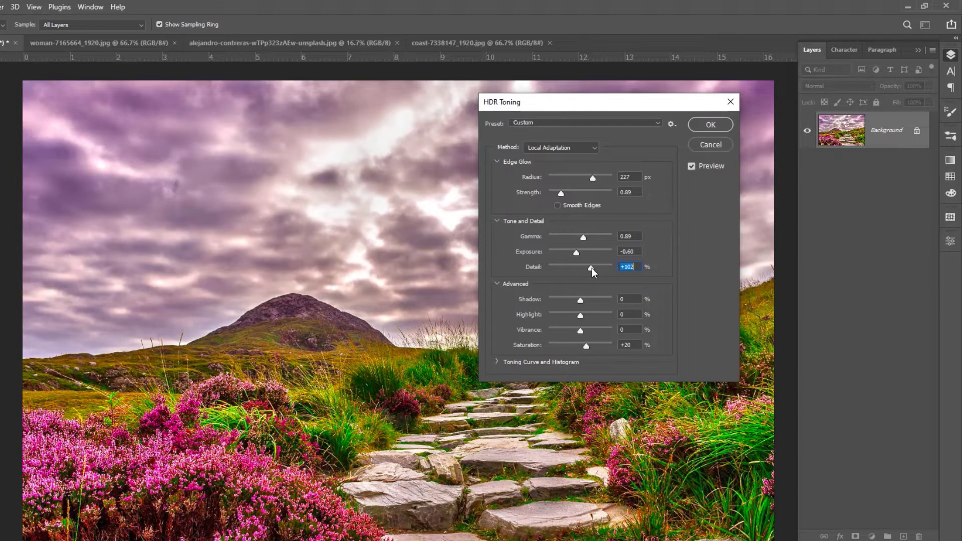
left_click_drag(592, 271, 596, 270)
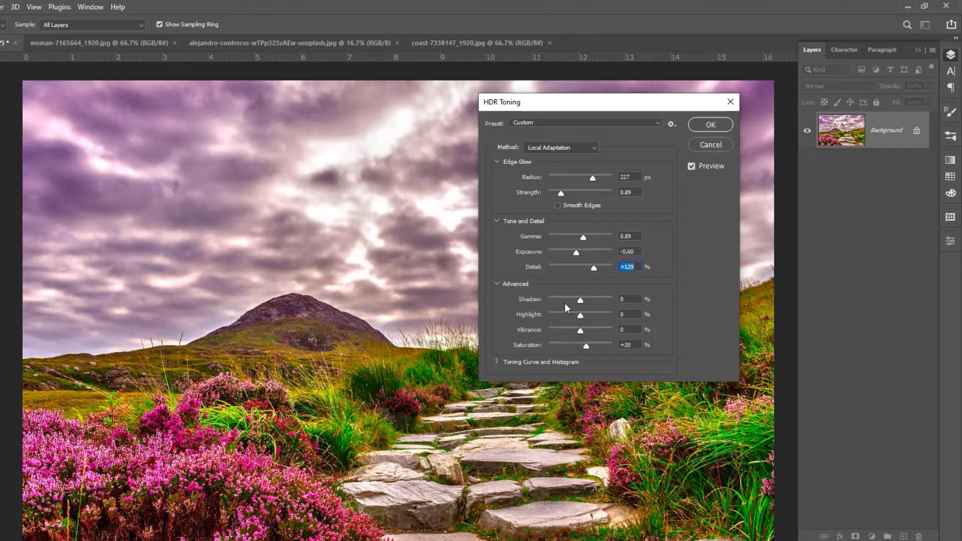
- Set Shadow +28%, Vibrance +6%, Saturation +14%, and bend the toning curve upward
mouse_move(579, 304)
left_mouse_down()
mouse_move(591, 303)
mouse_move(577, 319)
left_mouse_up()
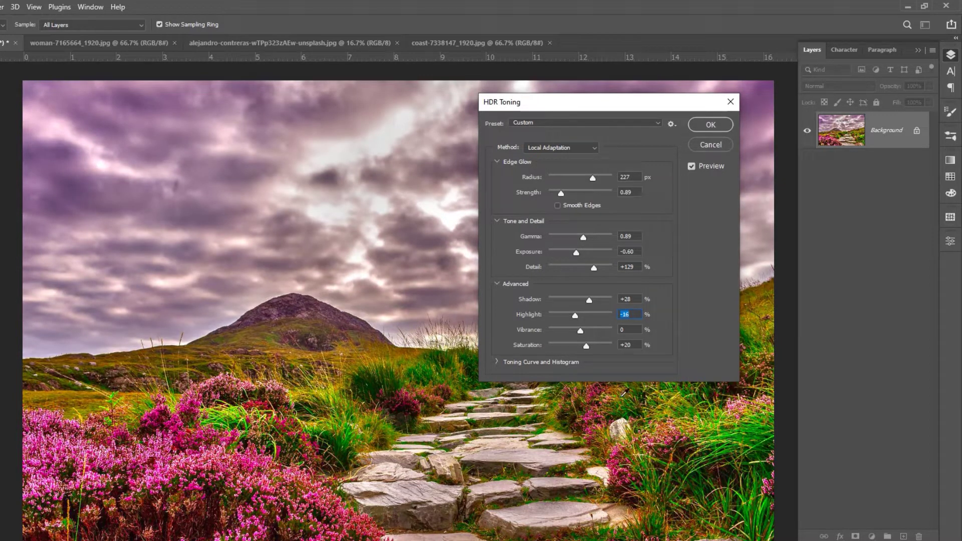
mouse_move(581, 331)
left_mouse_down()
mouse_move(571, 346)
mouse_move(613, 346)
left_mouse_up()
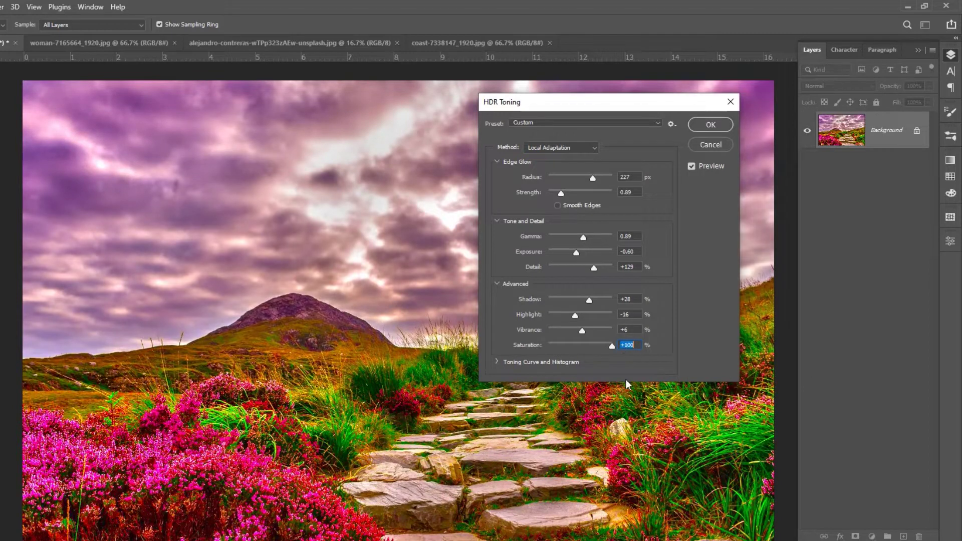
left_click_drag(612, 346, 566, 345)
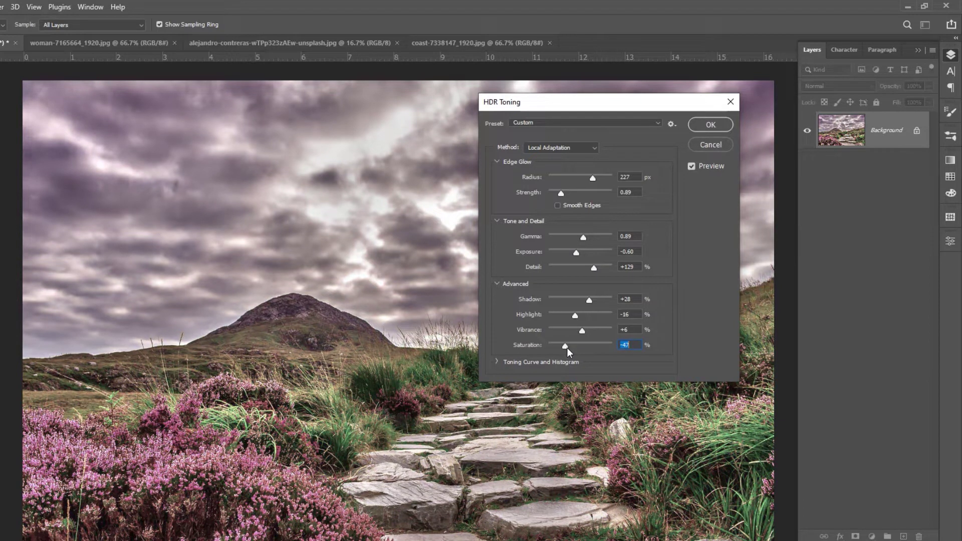
left_click_drag(565, 346, 585, 346)
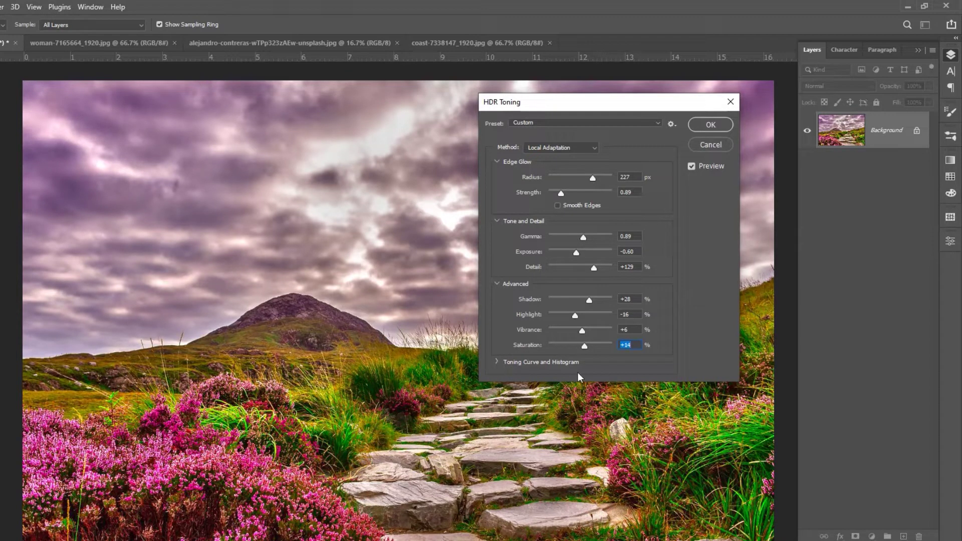
left_click(497, 363)
mouse_move(585, 450)
left_mouse_down()
mouse_move(573, 439)
mouse_move(612, 462)
mouse_move(567, 416)
mouse_move(578, 435)
left_mouse_up()
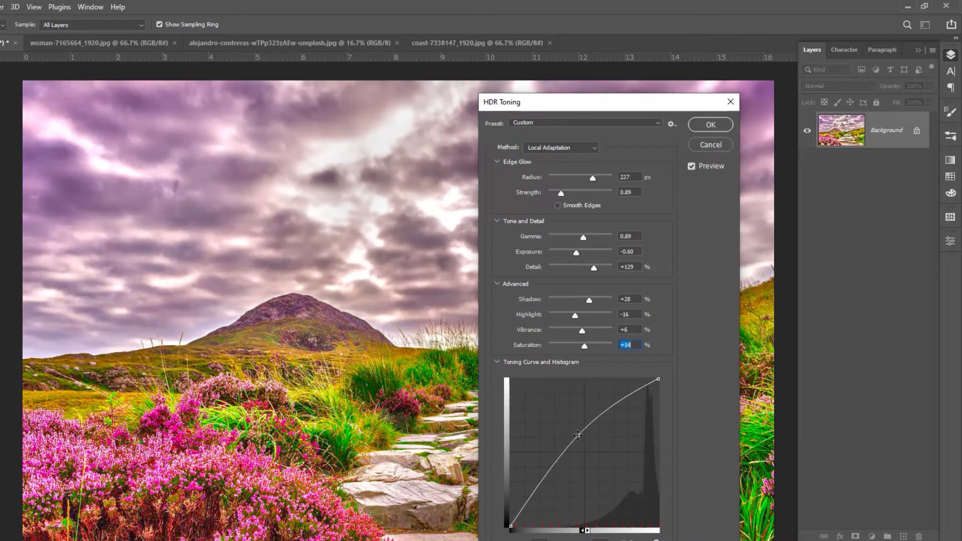
- Try the Default, Monochromatic Artistic, RCS, More Saturated and Surrealistic HDR presets
left_click(498, 361)
left_click(534, 126)
left_click(533, 124)
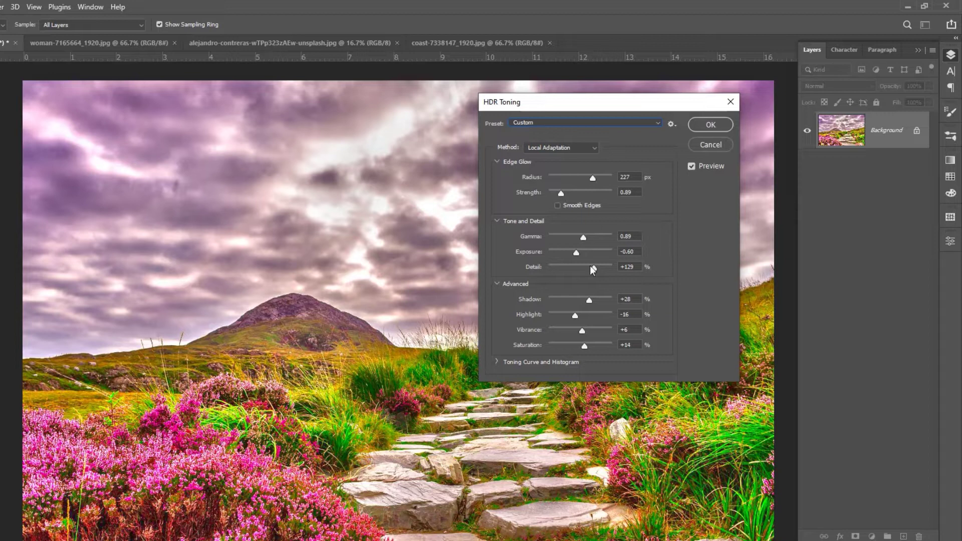
left_click(537, 123)
left_click(537, 133)
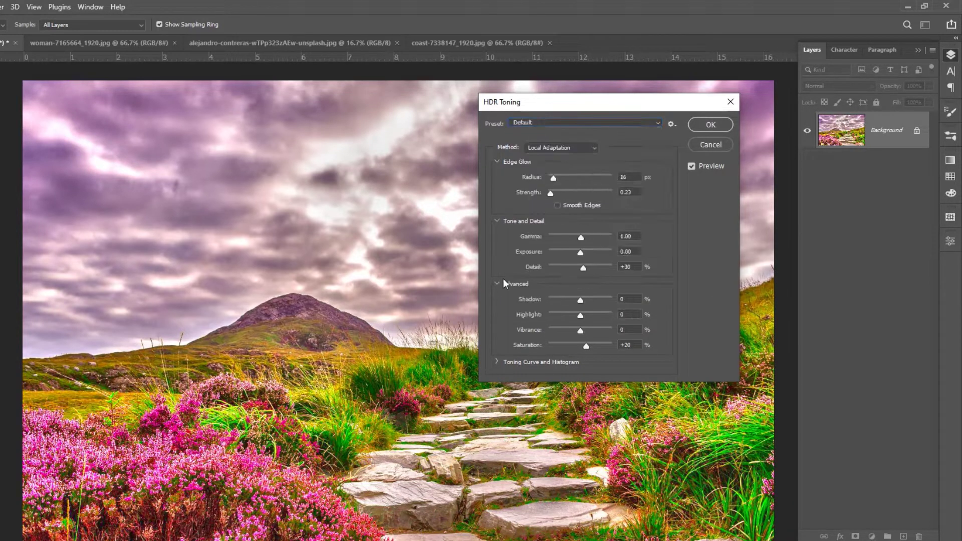
left_click(532, 122)
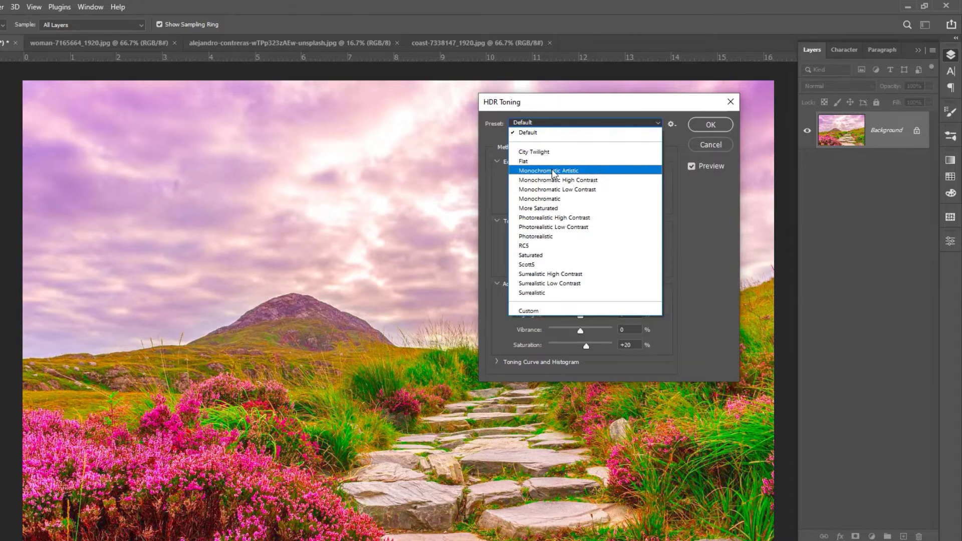
left_click(549, 170)
left_click(552, 122)
left_click(548, 245)
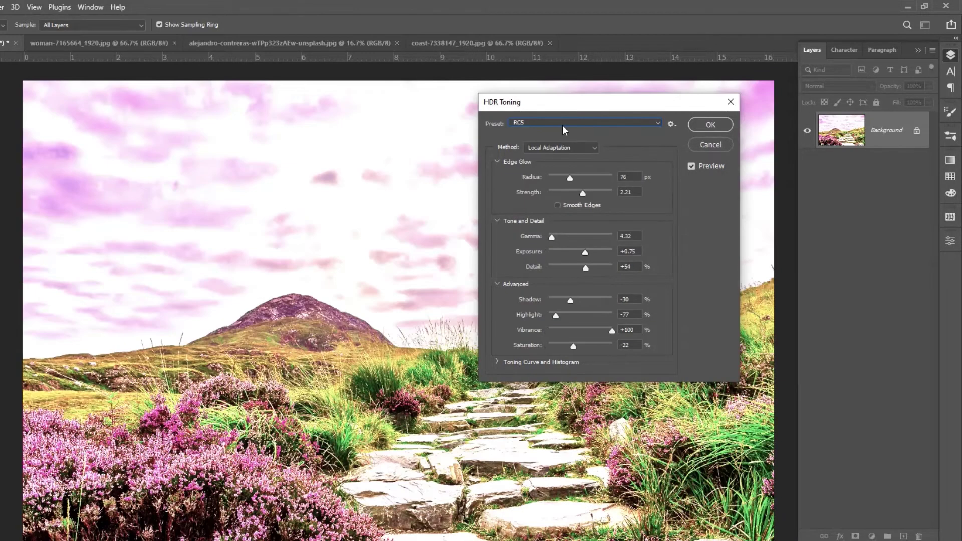
left_click(563, 125)
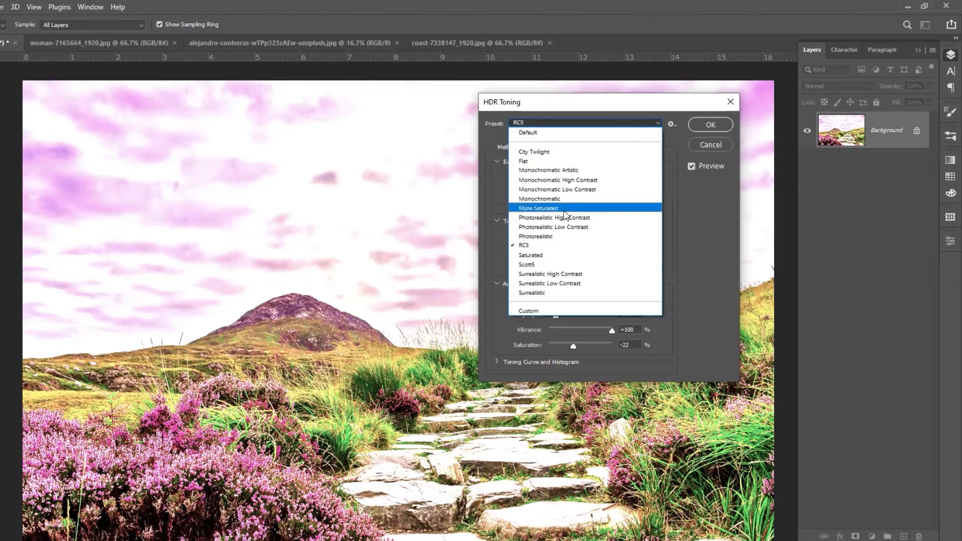
left_click(561, 207)
left_click(564, 124)
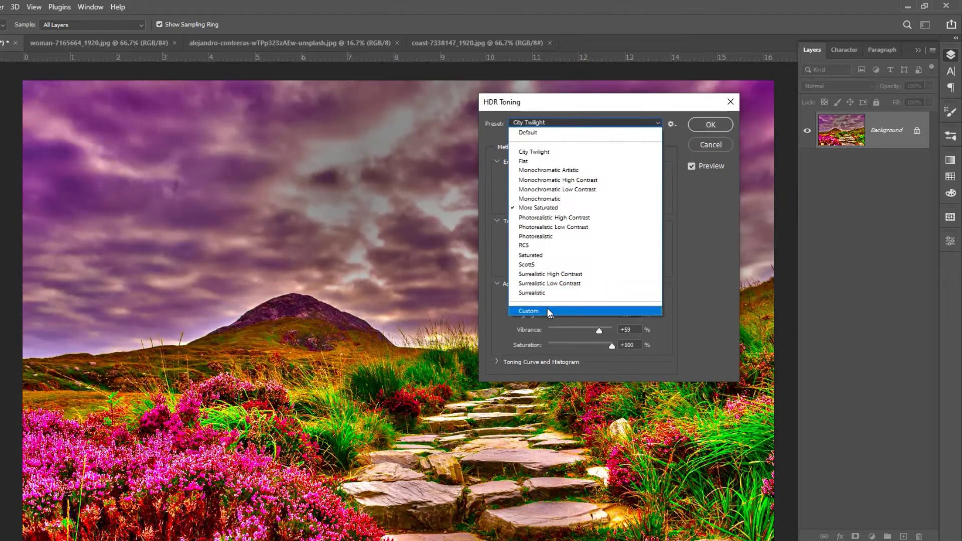
left_click(551, 294)
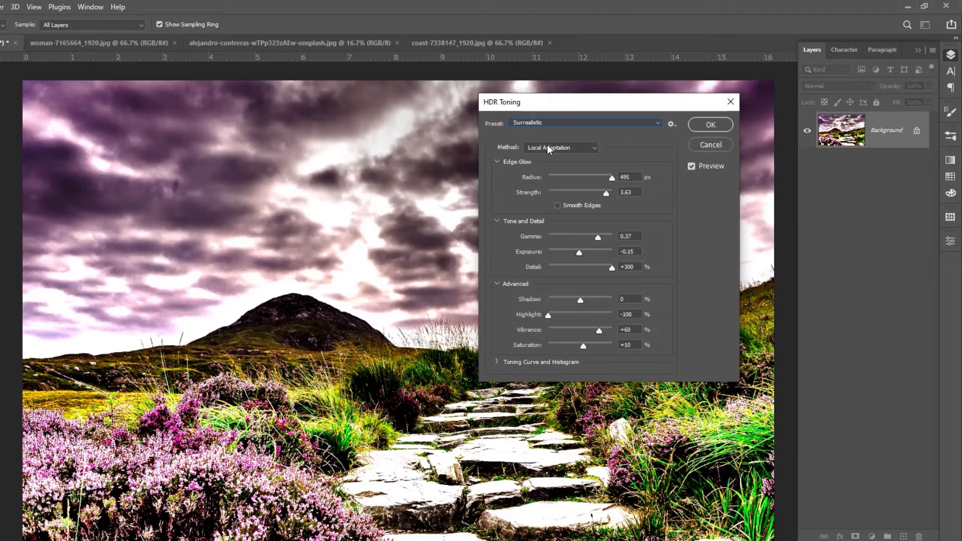
- Try the Exposure and Gamma, Highlight Compression and Equalize Histogram methods, then restore Local Adaptation
left_click(532, 148)
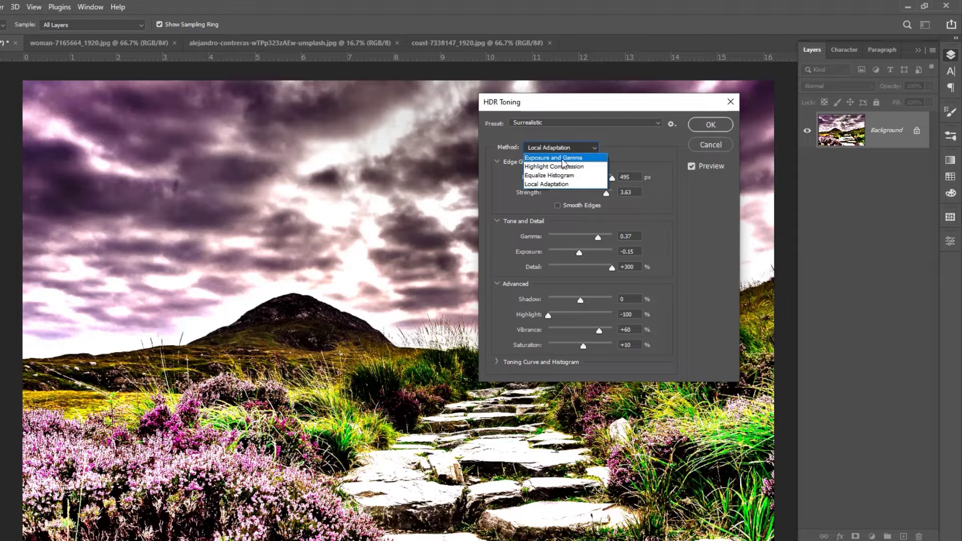
left_click(562, 158)
mouse_move(581, 164)
left_mouse_down()
mouse_move(572, 166)
mouse_move(588, 177)
left_mouse_up()
left_click(576, 148)
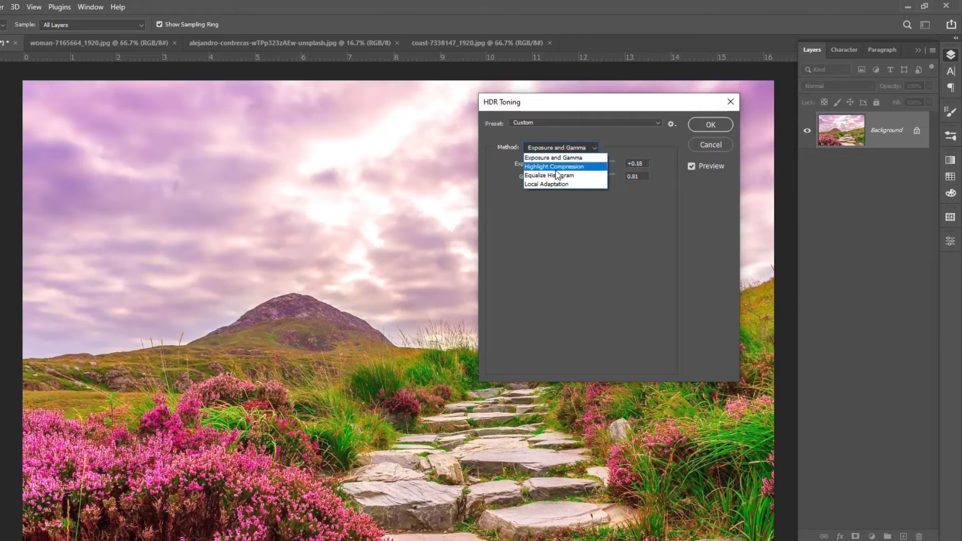
left_click(571, 162)
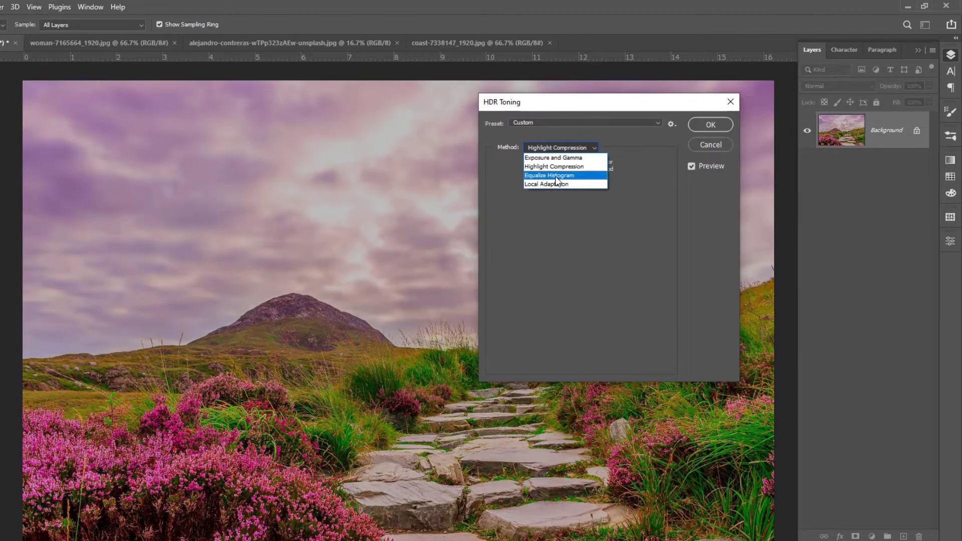
left_click(554, 177)
left_click(564, 146)
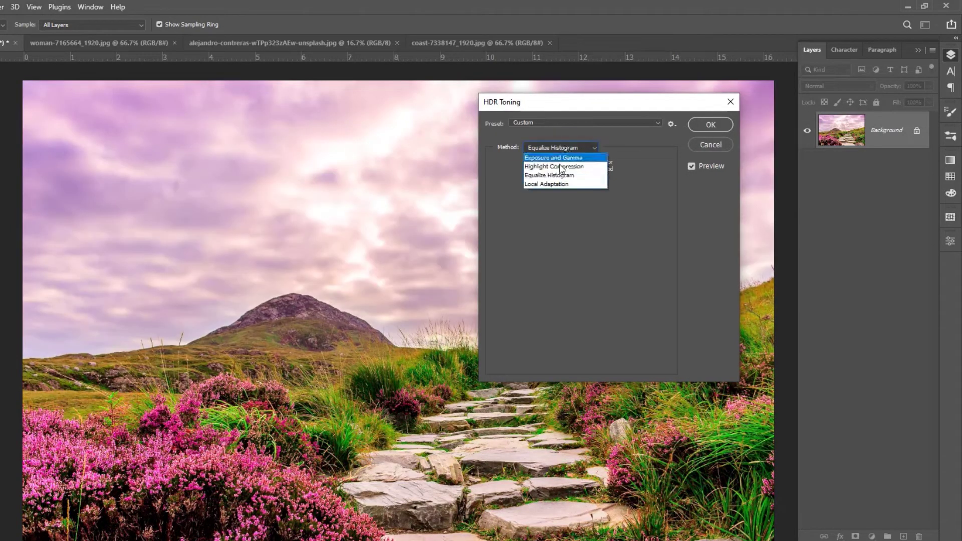
left_click(551, 184)
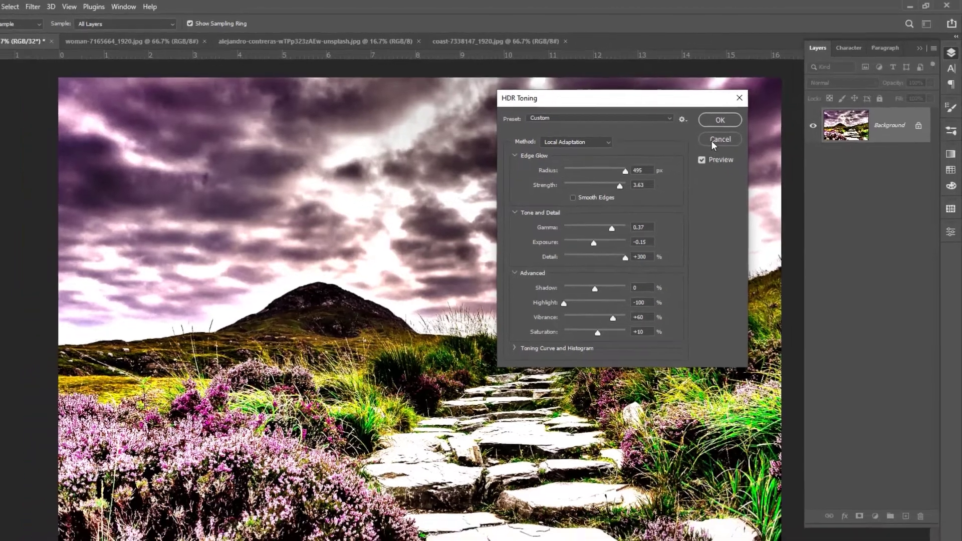
- Cancel HDR Toning and switch to the woman's portrait
left_click(711, 144)
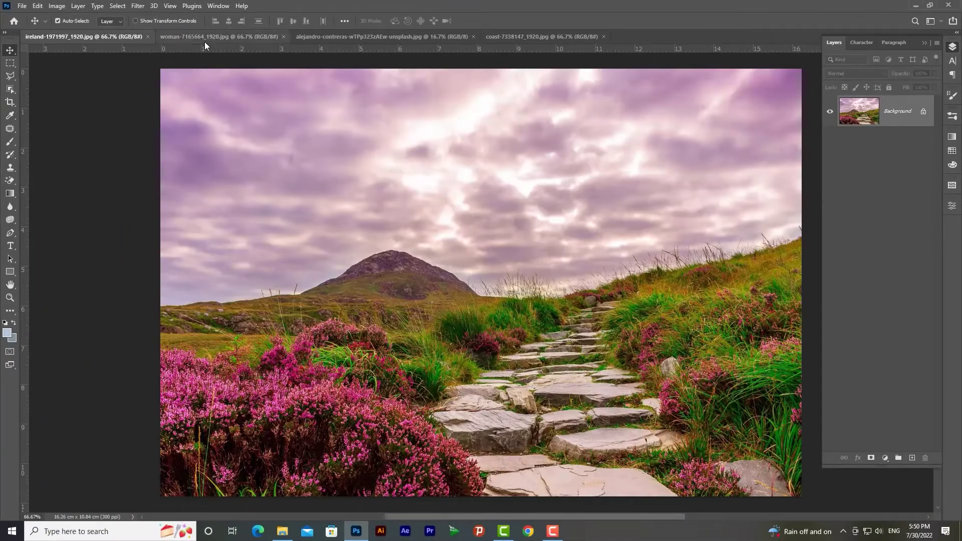
left_click(209, 37)
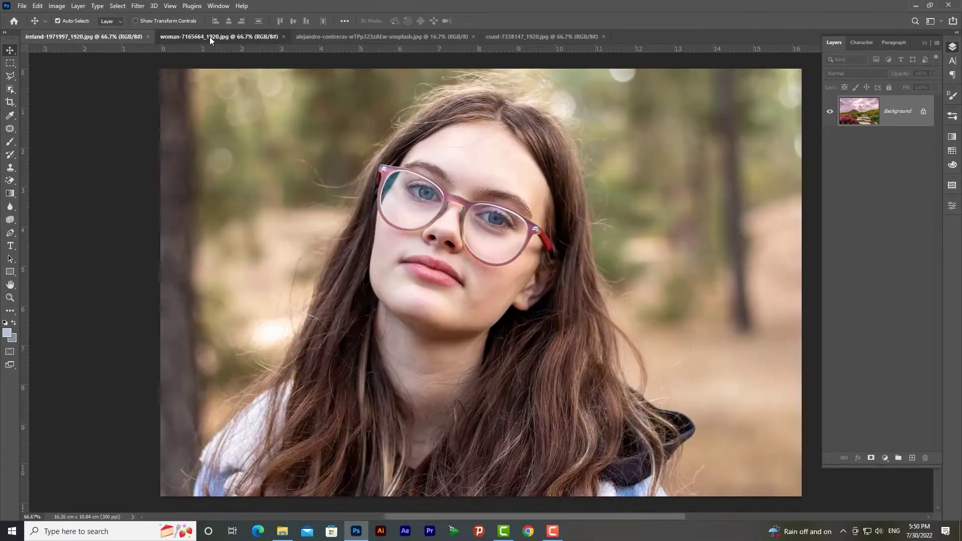
left_click(57, 6)
mouse_move(72, 32)
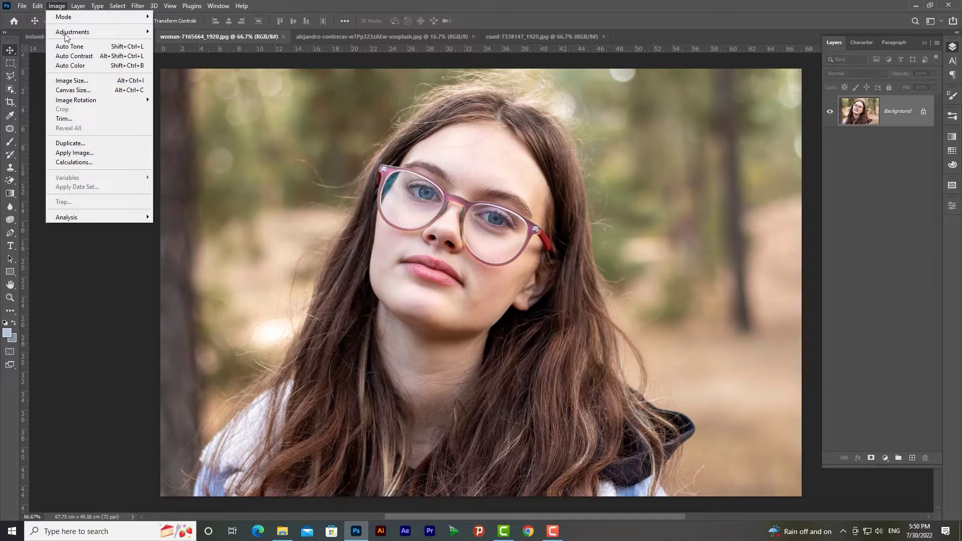
- Start HDR Toning on the portrait with Radius 167 px, Strength 1.28, Detail -12% and lower Gamma
left_click(178, 210)
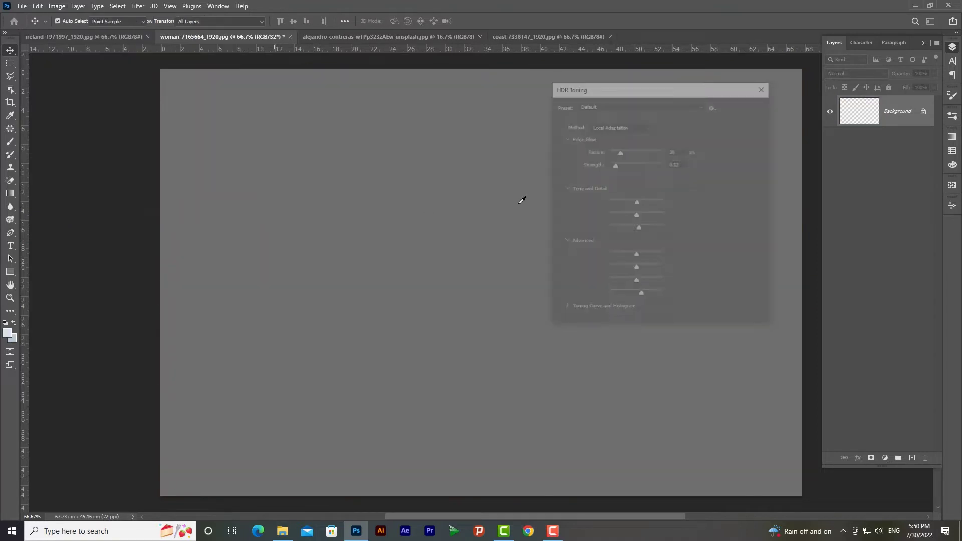
left_click_drag(622, 92, 672, 107)
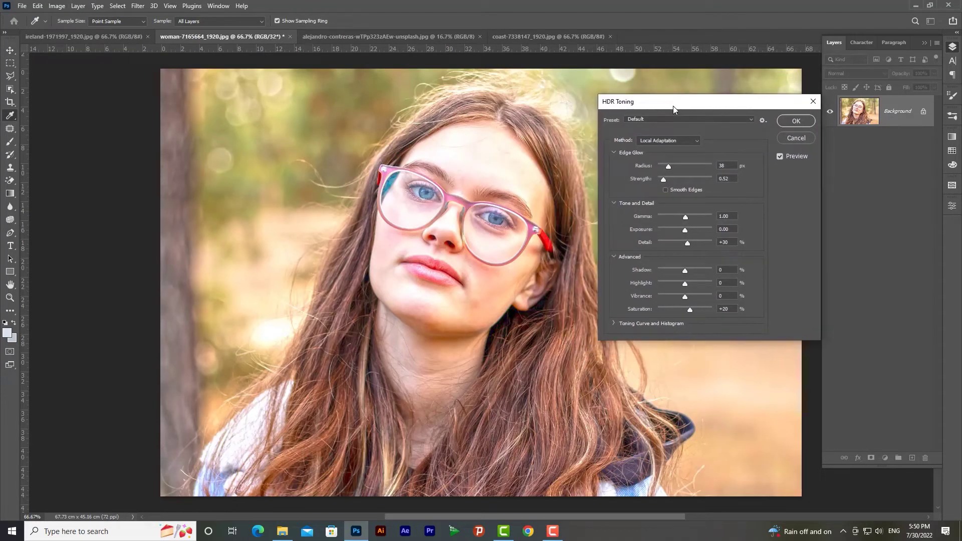
left_click(782, 156)
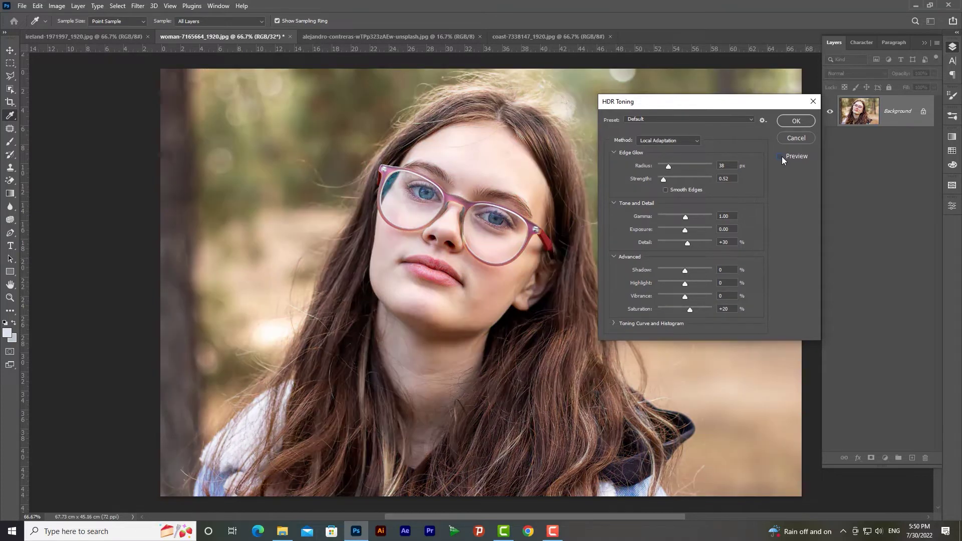
left_click(780, 156)
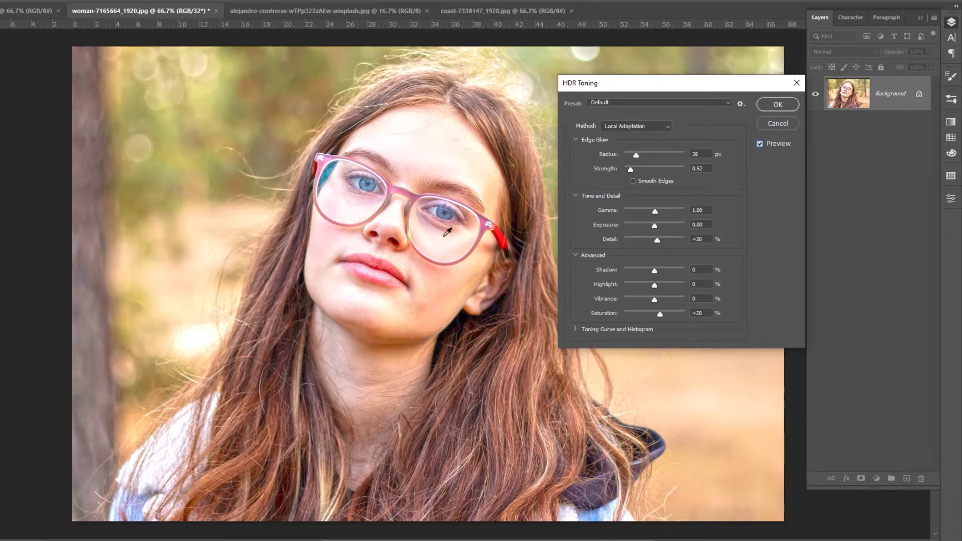
left_click_drag(656, 240, 653, 239)
left_click_drag(653, 239, 652, 239)
mouse_move(635, 156)
left_mouse_down()
mouse_move(657, 156)
mouse_move(642, 170)
left_mouse_up()
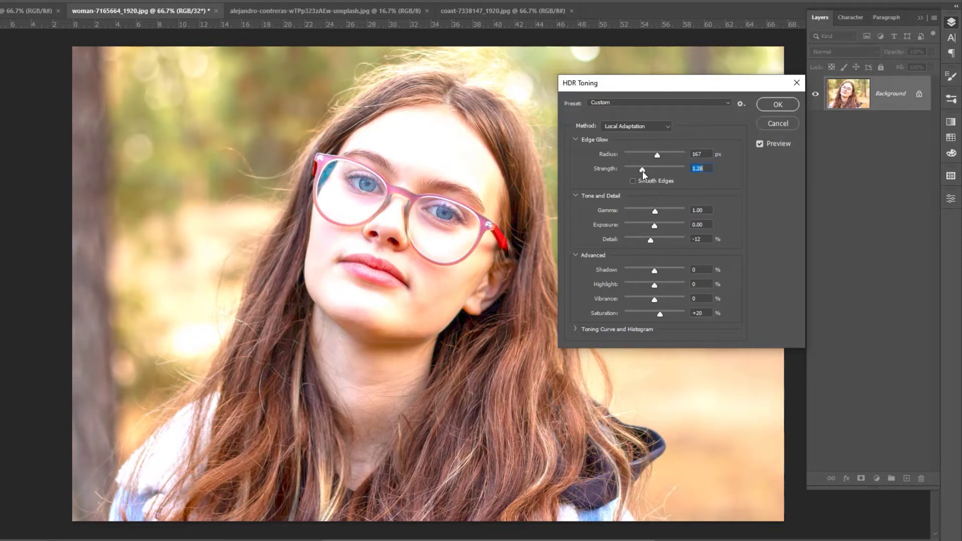
mouse_move(653, 211)
left_mouse_down()
mouse_move(667, 210)
mouse_move(654, 225)
left_mouse_up()
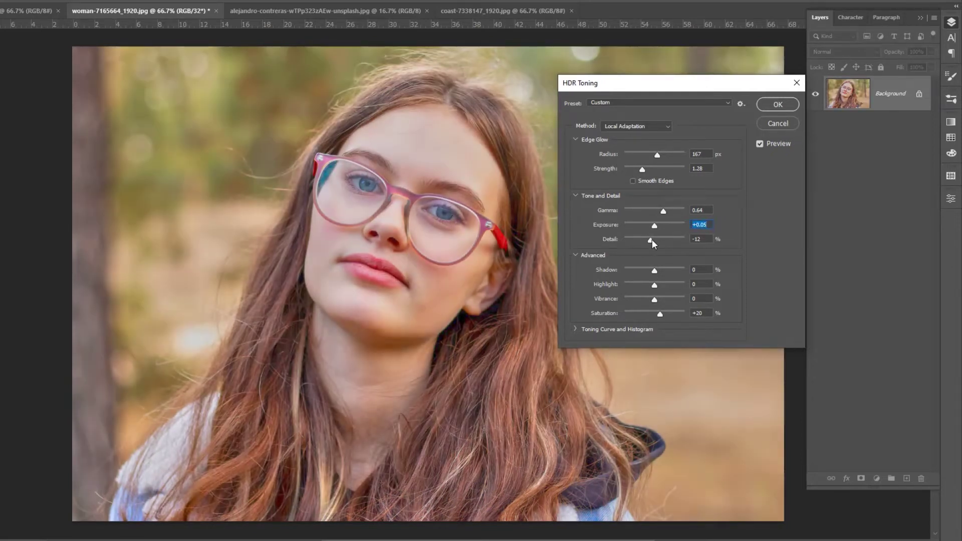
- Try a range of Detail values around +129% and lift Shadow to +5%
mouse_move(651, 243)
left_mouse_down()
mouse_move(582, 250)
mouse_move(665, 242)
left_mouse_up()
type("+300")
key("Return")
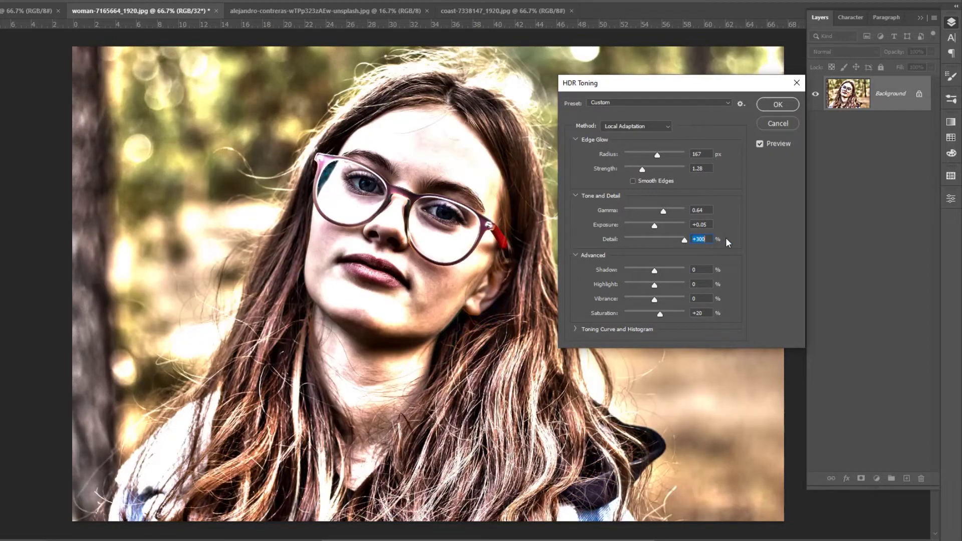
left_click_drag(684, 239, 669, 239)
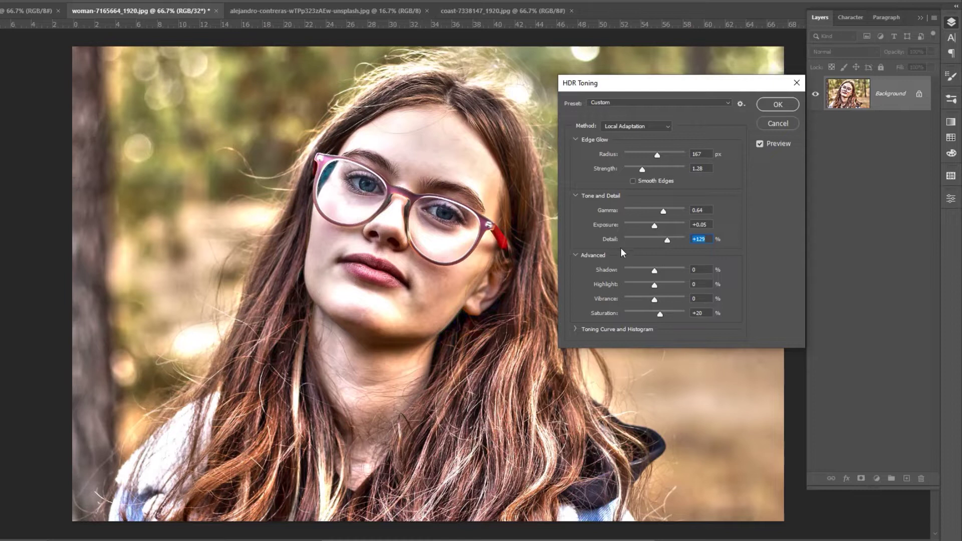
left_click_drag(669, 239, 645, 240)
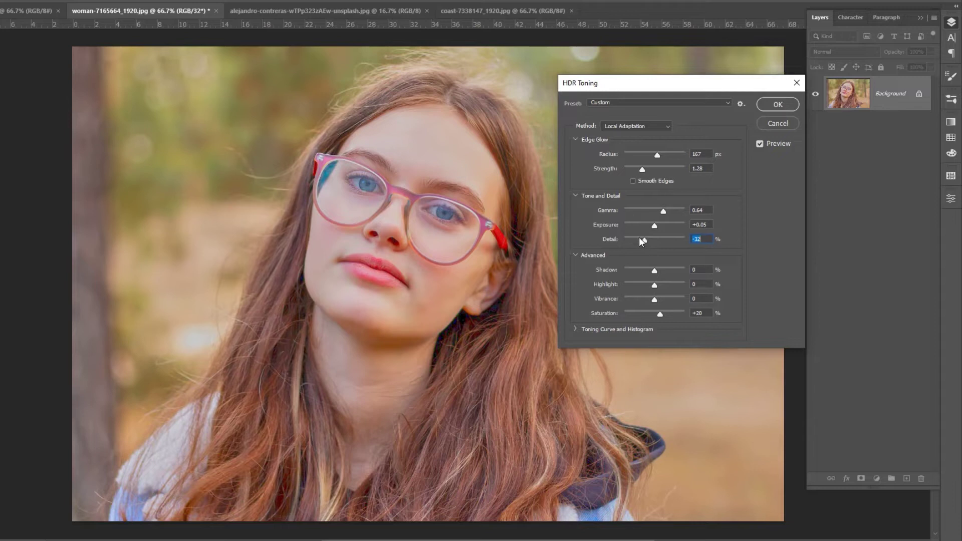
left_click_drag(645, 239, 665, 244)
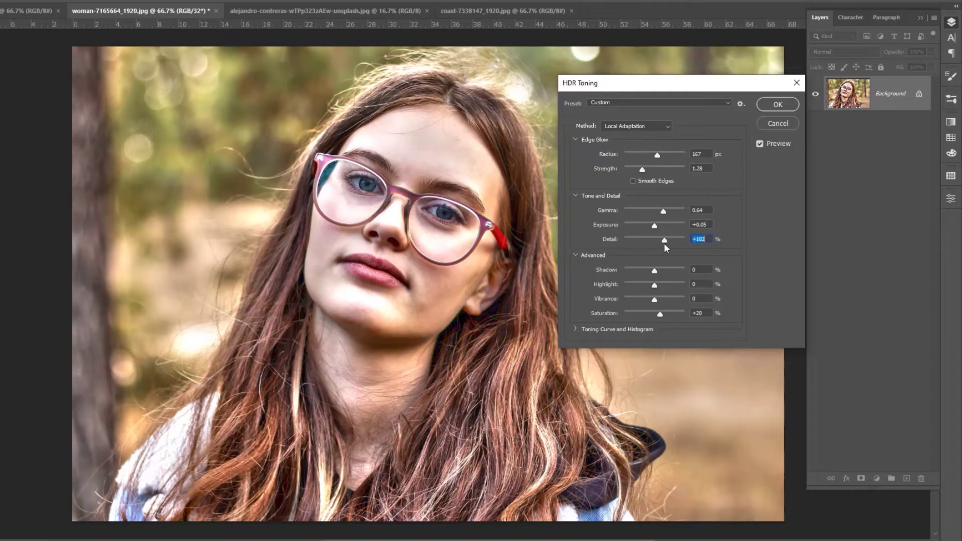
left_click_drag(664, 243, 665, 241)
left_click_drag(665, 241, 668, 241)
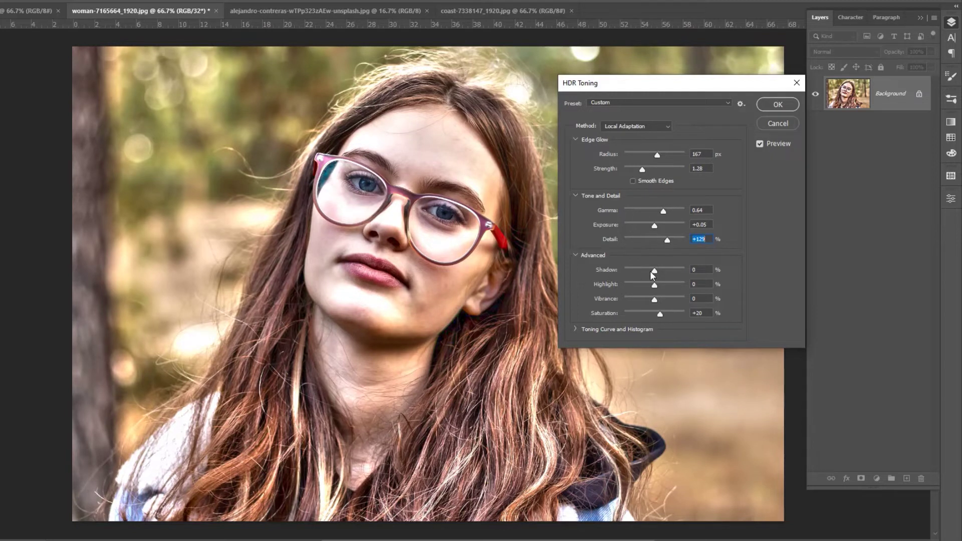
mouse_move(654, 271)
left_mouse_down()
mouse_move(644, 298)
mouse_move(662, 298)
left_mouse_up()
- Lower Saturation to -43, raise Detail to +162 and darken Exposure to -0.69
left_click(668, 312)
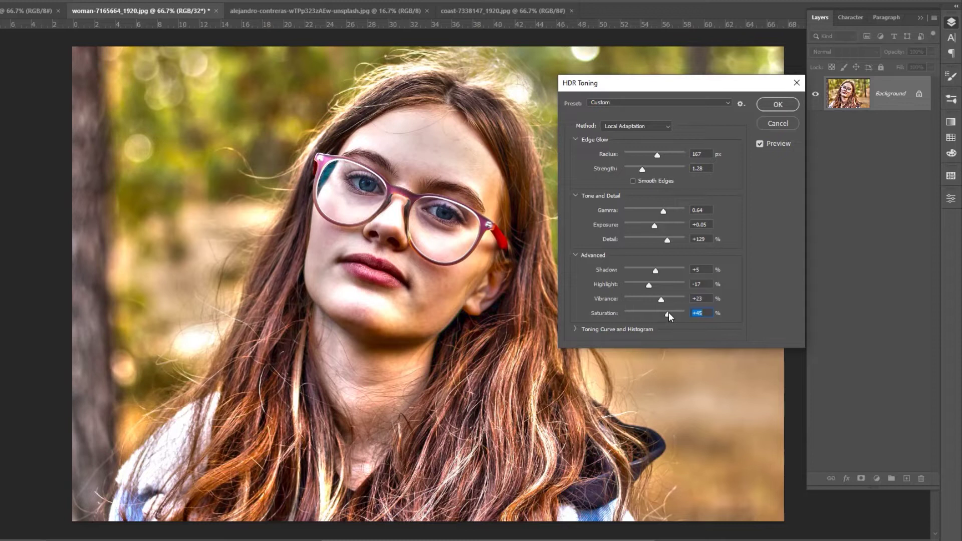
left_click_drag(668, 312, 642, 313)
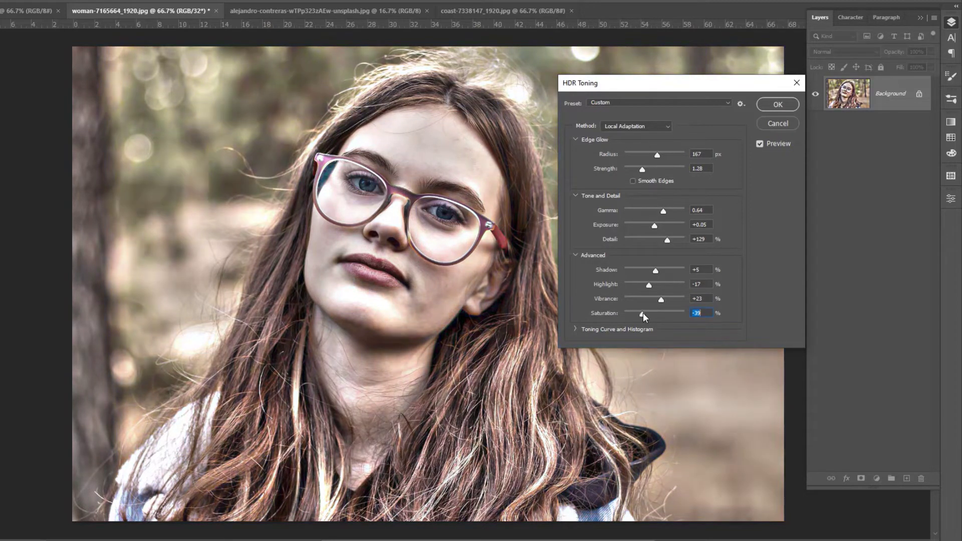
mouse_move(643, 312)
left_mouse_down()
mouse_move(616, 315)
mouse_move(641, 314)
left_mouse_up()
mouse_move(668, 239)
left_mouse_down()
mouse_move(657, 209)
mouse_move(670, 211)
mouse_move(651, 224)
left_mouse_up()
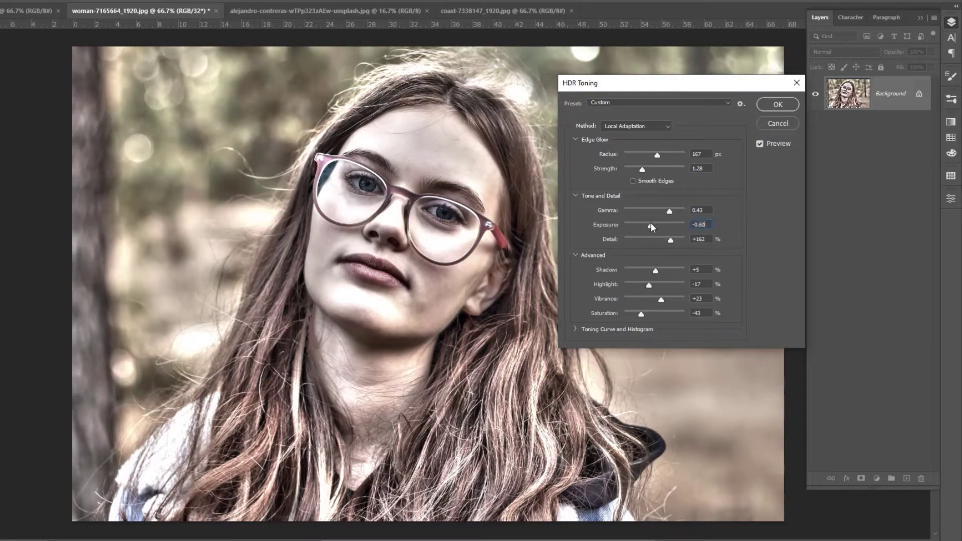
left_click_drag(642, 170, 656, 166)
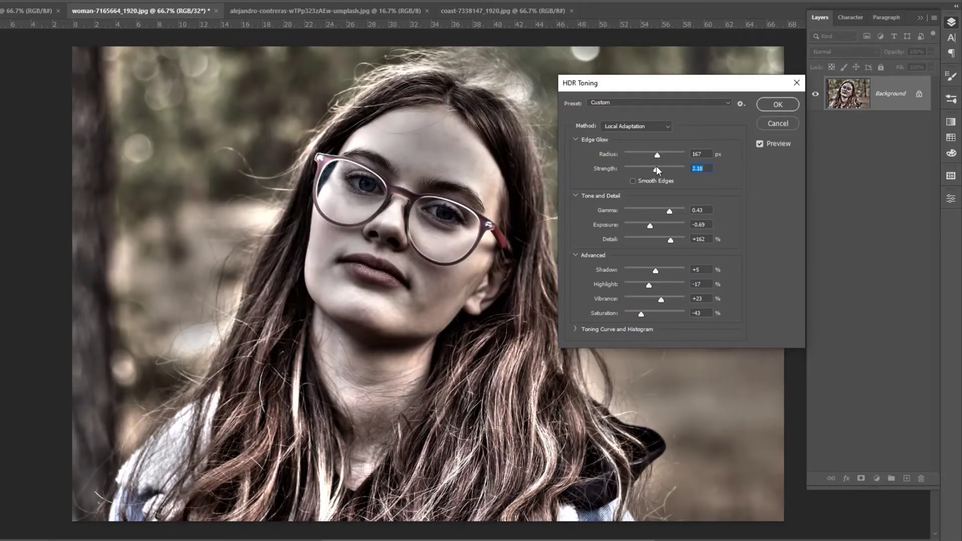
- Widen the glow Radius to 188 px and toggle Preview to compare with the original
left_click_drag(658, 155, 659, 155)
left_click(760, 143)
left_click(759, 143)
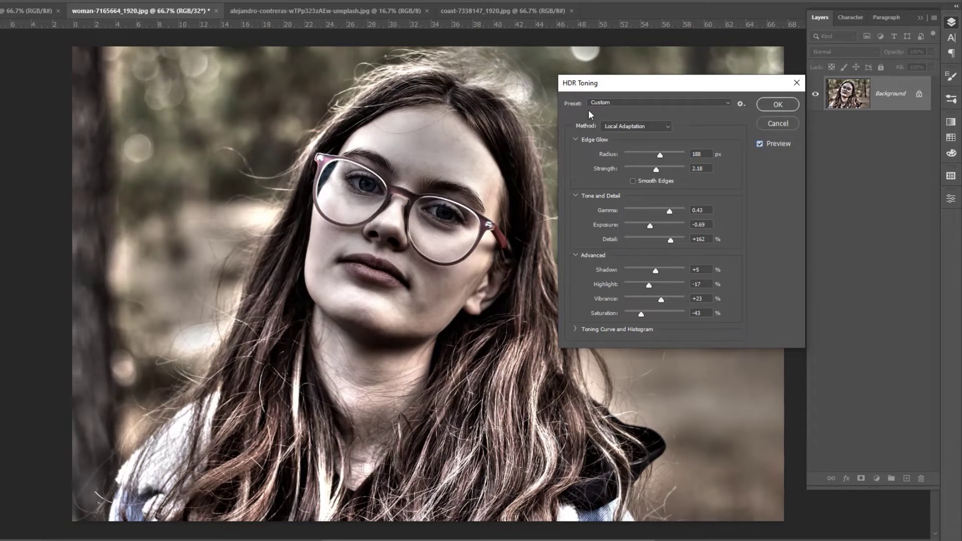
left_click(760, 144)
left_click(759, 144)
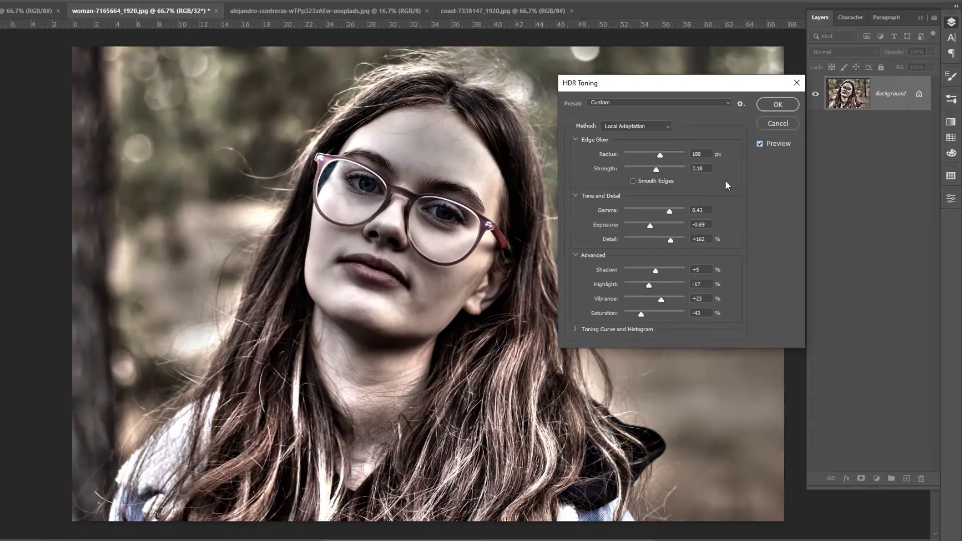
left_click(574, 329)
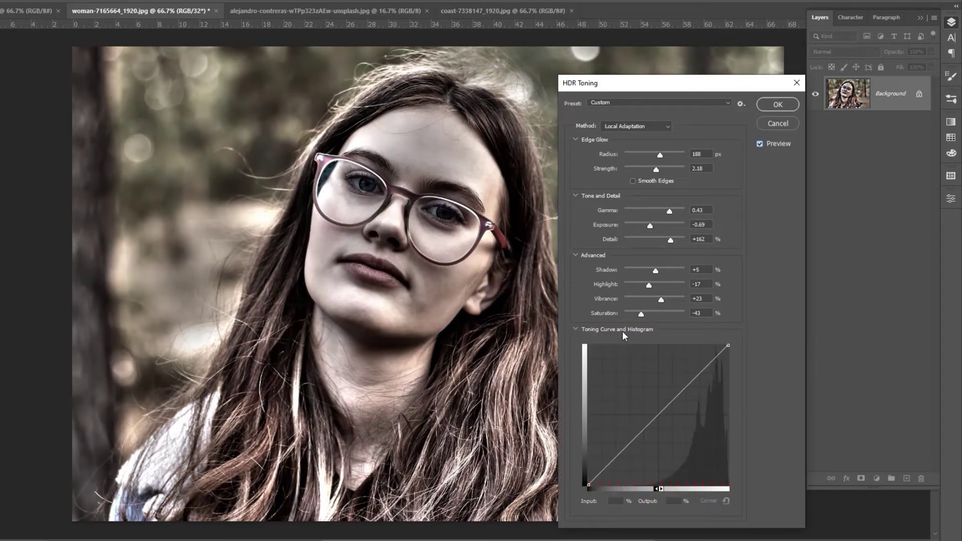
left_click(576, 329)
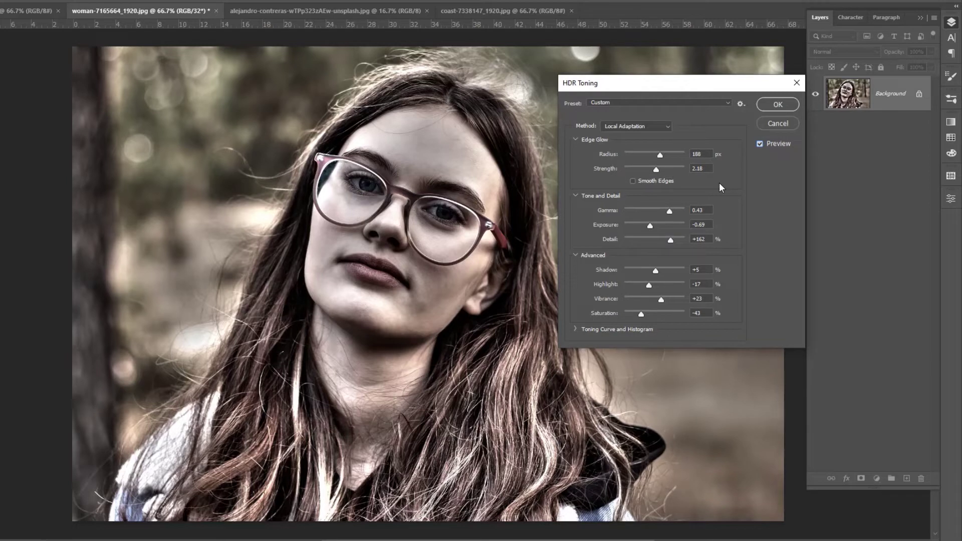
left_click(741, 105)
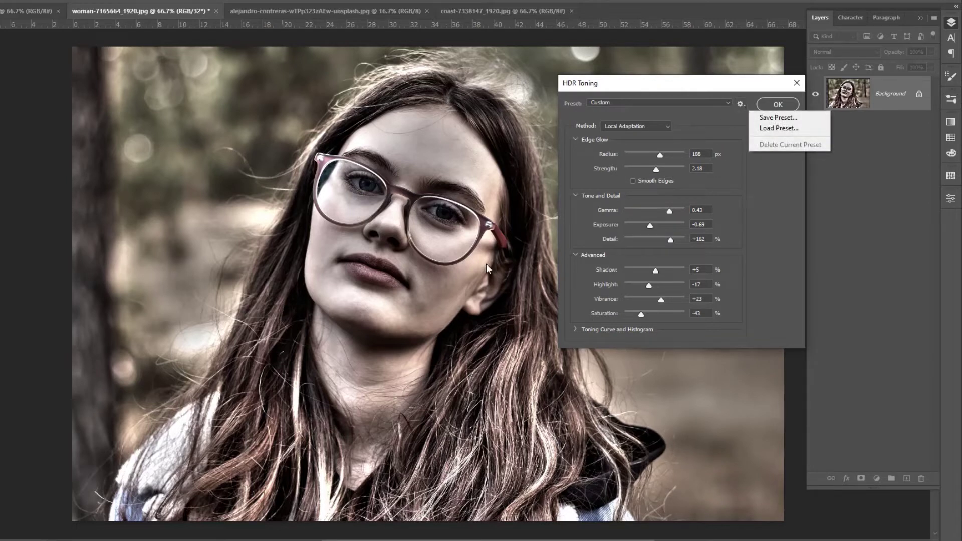
left_click(770, 119)
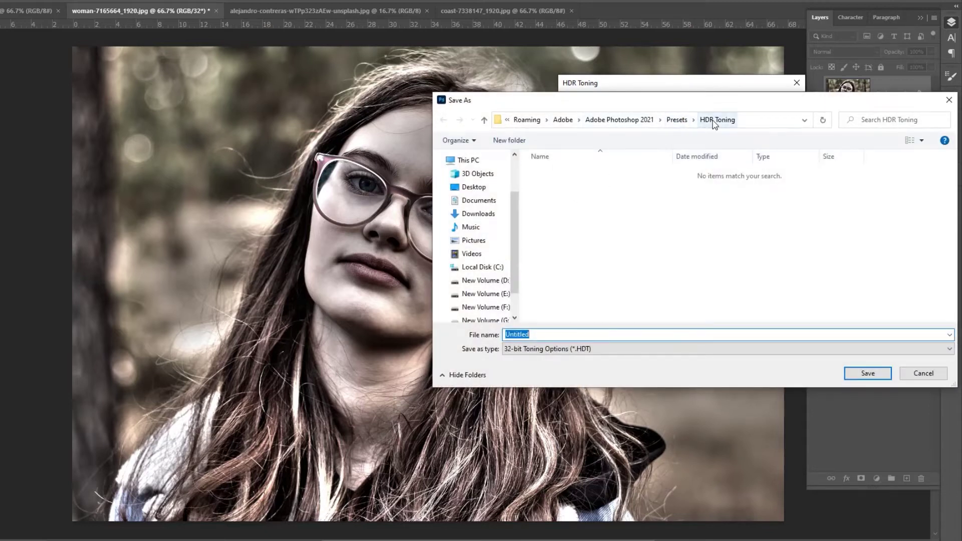
left_click(923, 373)
left_click(740, 104)
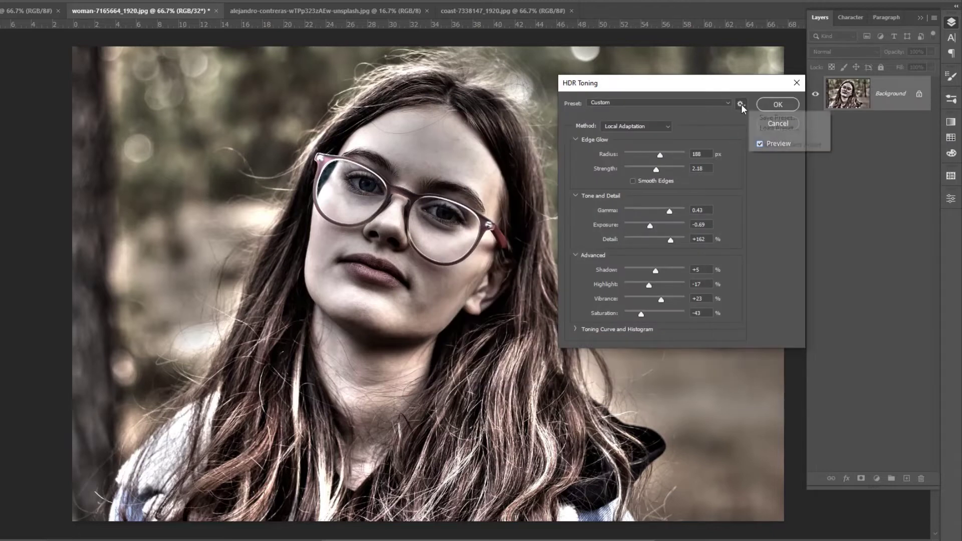
left_click(774, 128)
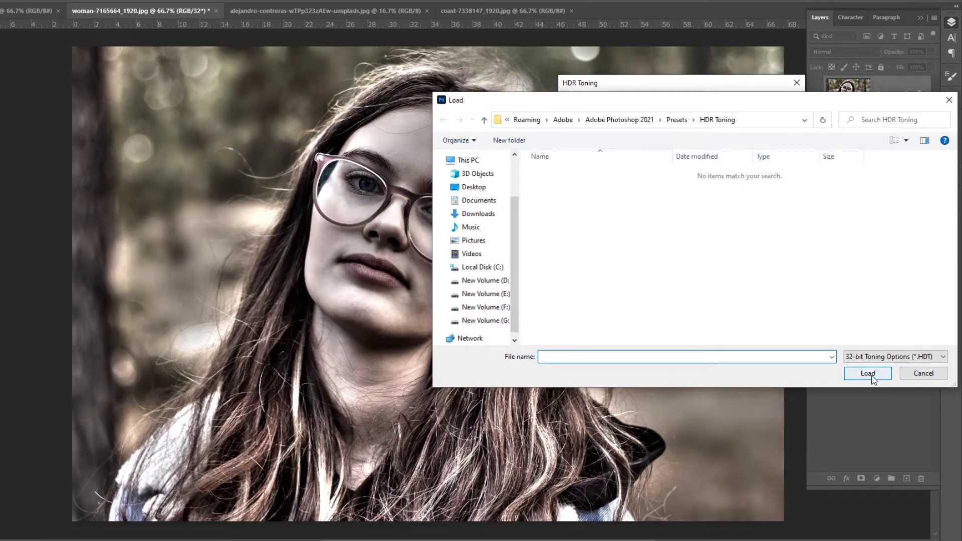
left_click(927, 376)
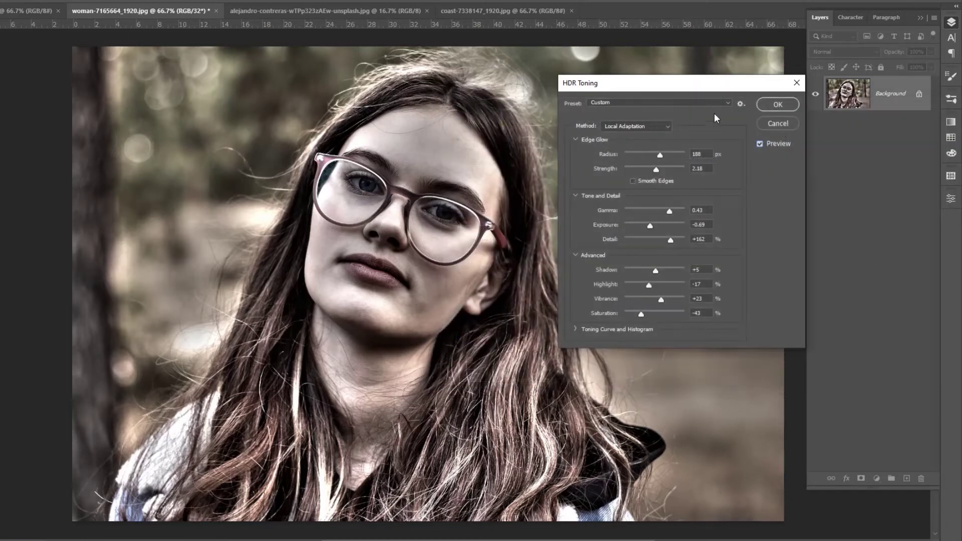
left_click(741, 105)
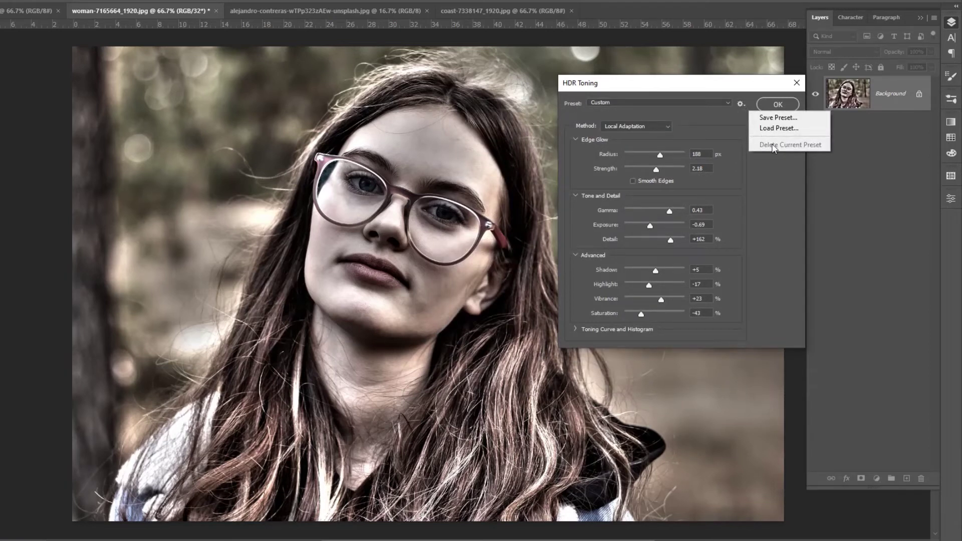
left_click(761, 96)
- Confirm the HDR toning with OK to apply it to the woman's portrait
left_click(765, 103)
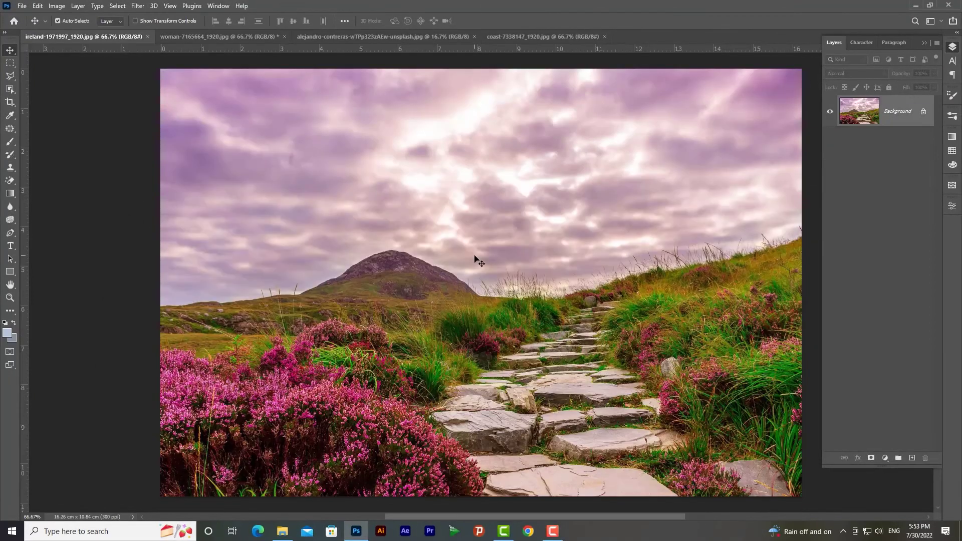
- Preview a Desaturate grayscale of the Ireland landscape, undo it, and reopen Image > Adjustments
left_click(57, 5)
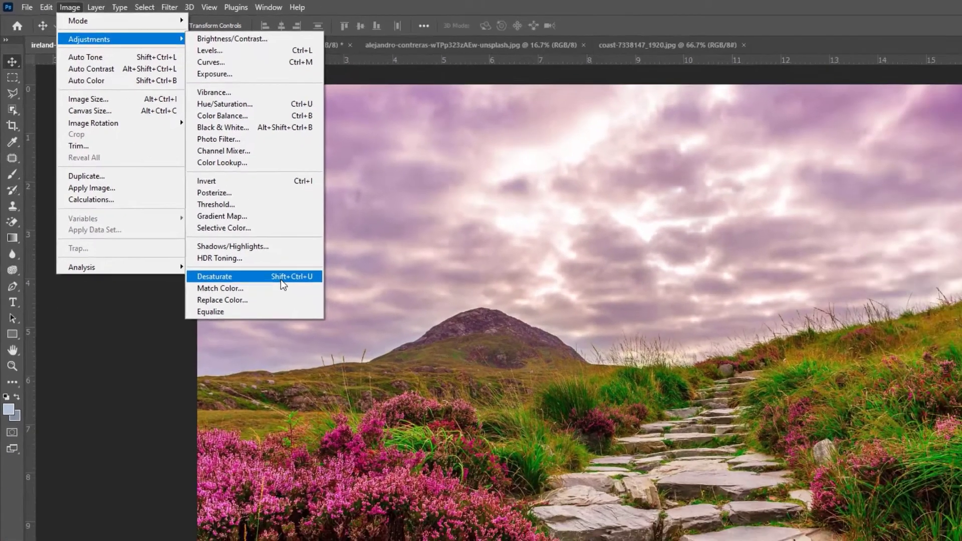
left_click(364, 363)
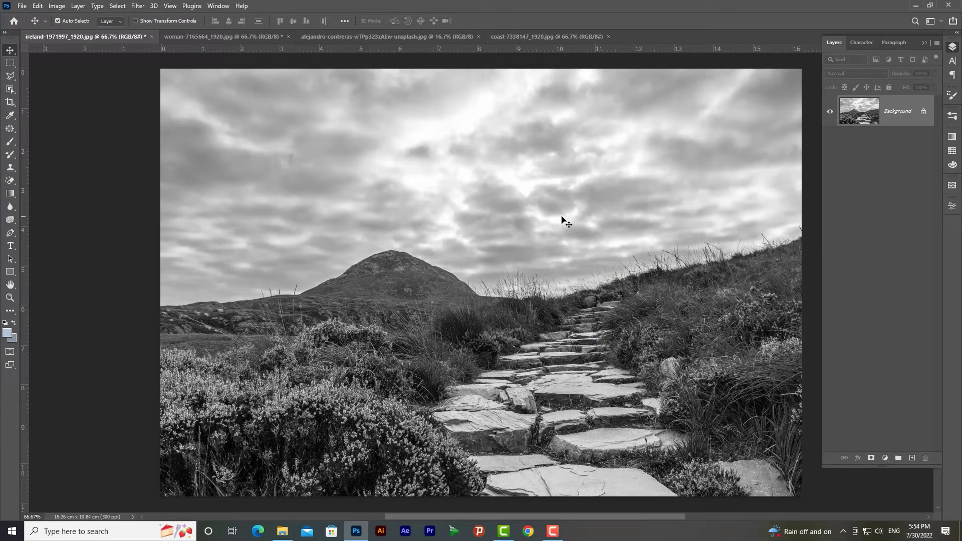
key("ctrl+z")
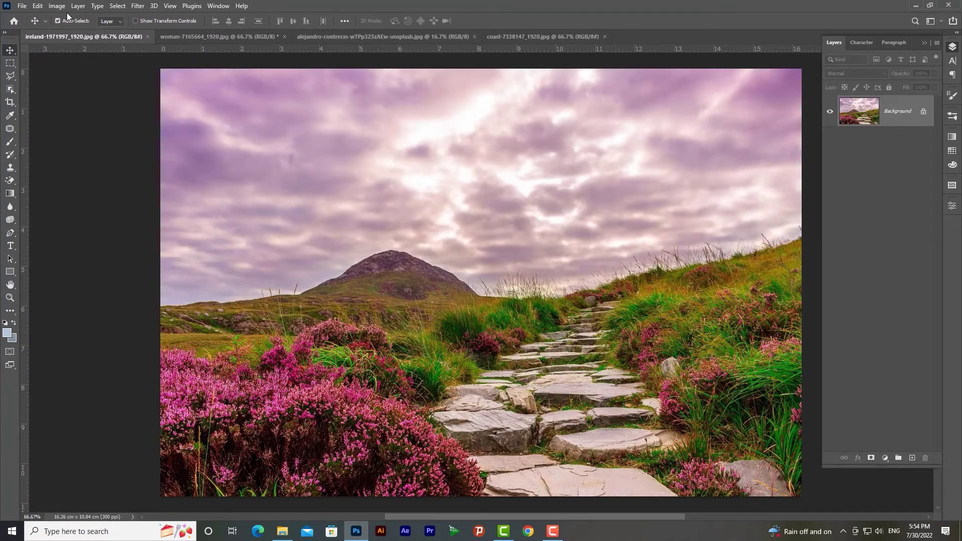
left_click(57, 5)
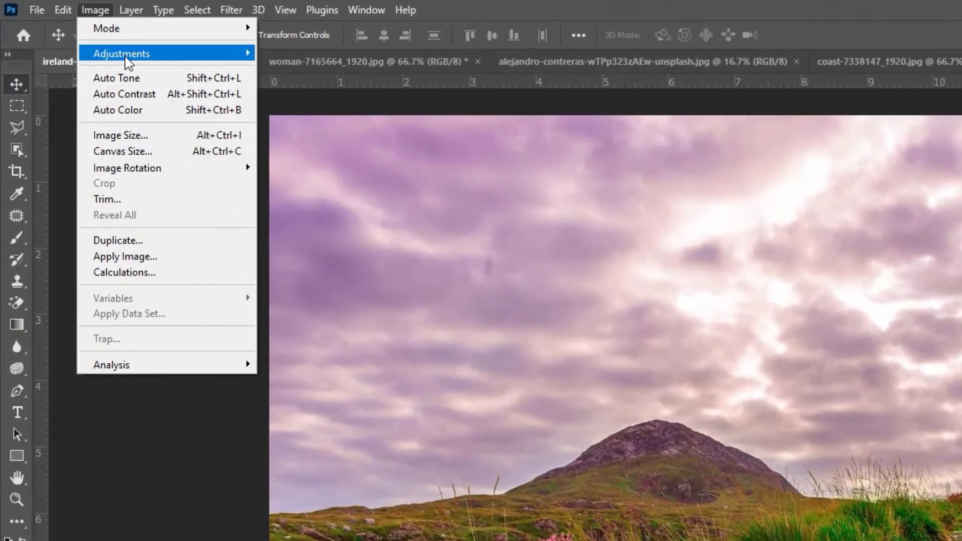
mouse_move(122, 53)
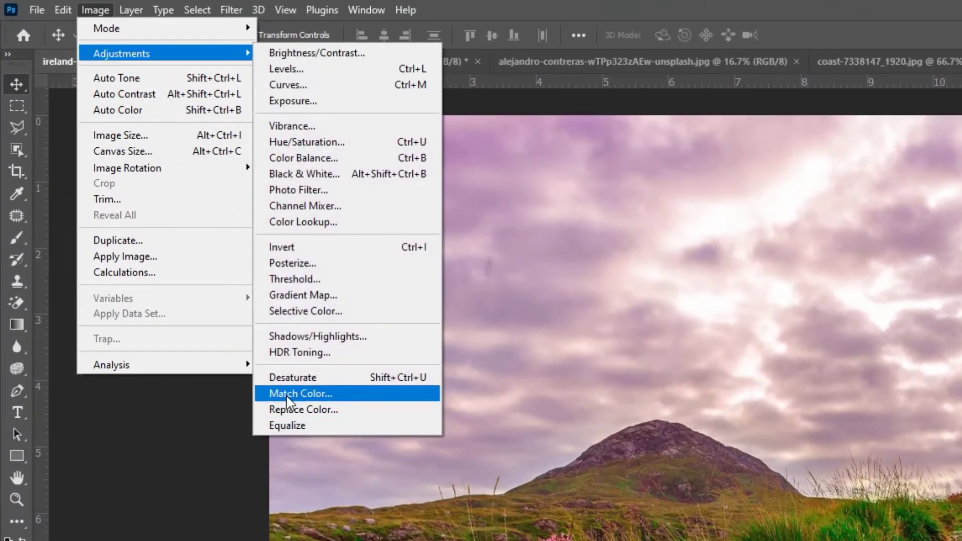
left_click(287, 394)
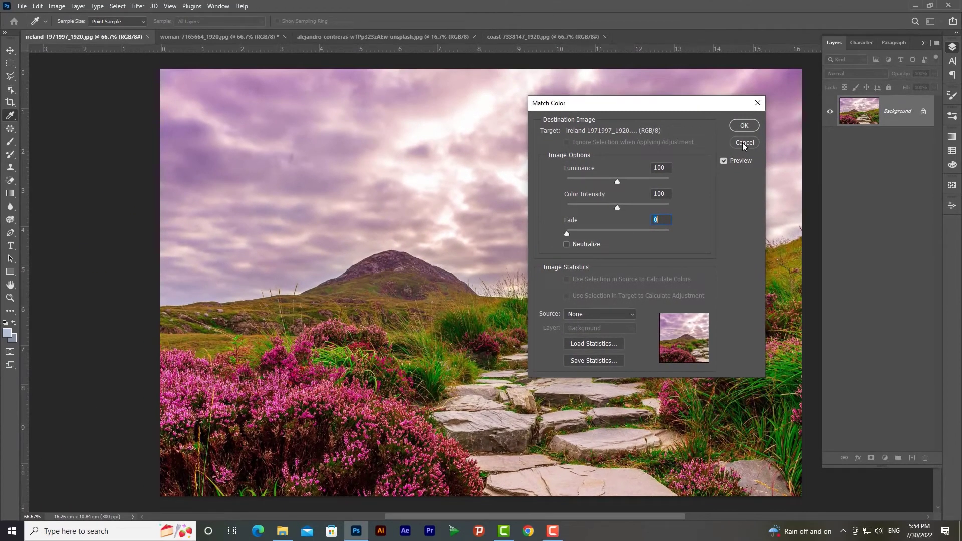
- Cancel Match Color, close the woman photo without saving, and return to the Ireland landscape
left_click(743, 143)
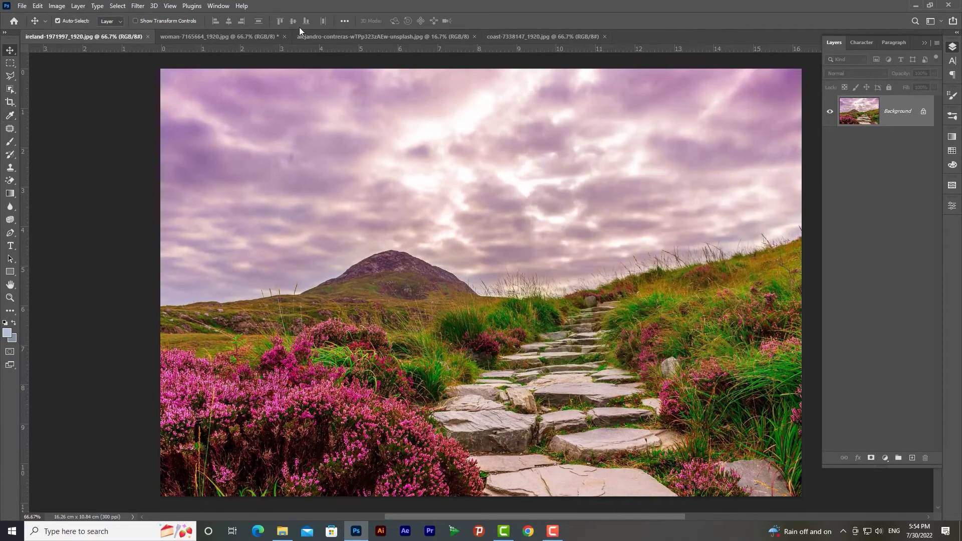
left_click(264, 36)
left_click(284, 36)
left_click(492, 197)
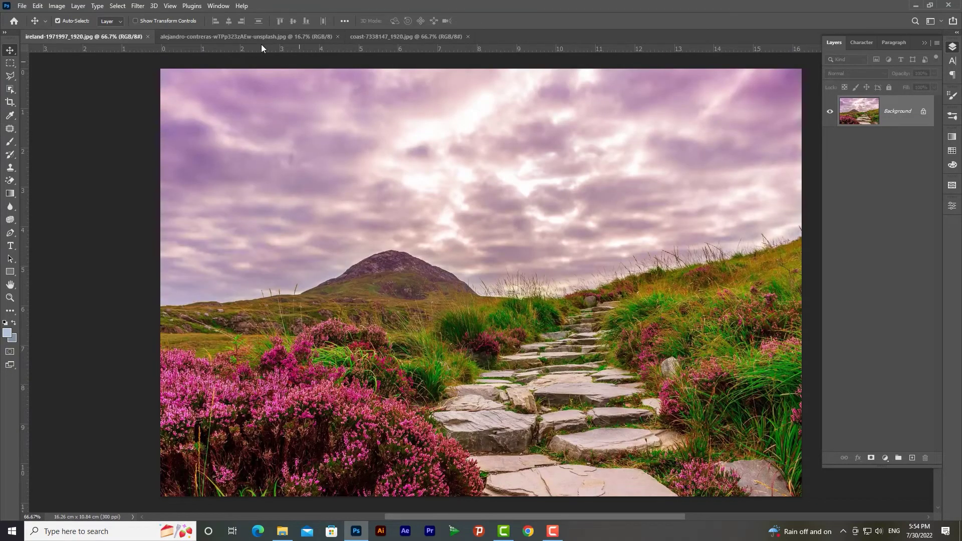
left_click(265, 36)
left_click(395, 37)
left_click(200, 38)
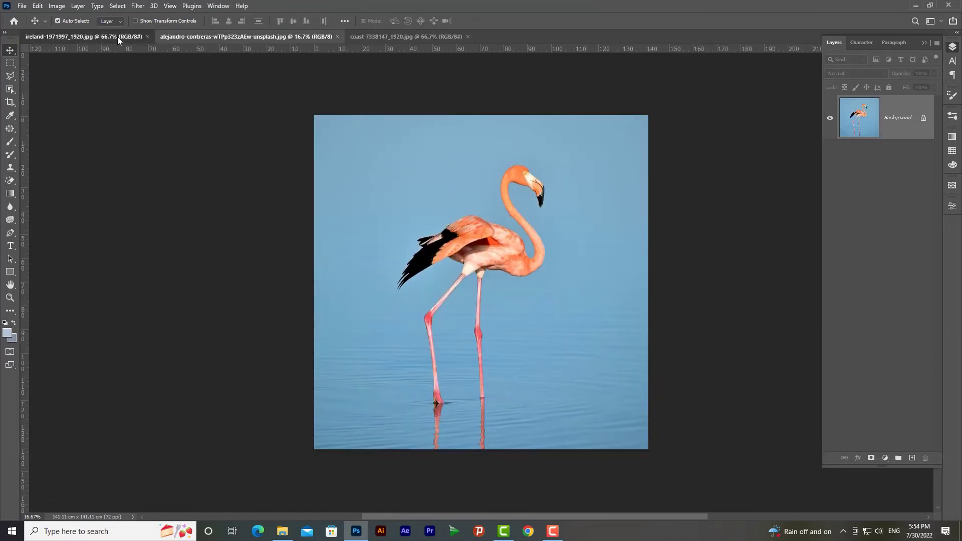
left_click(117, 37)
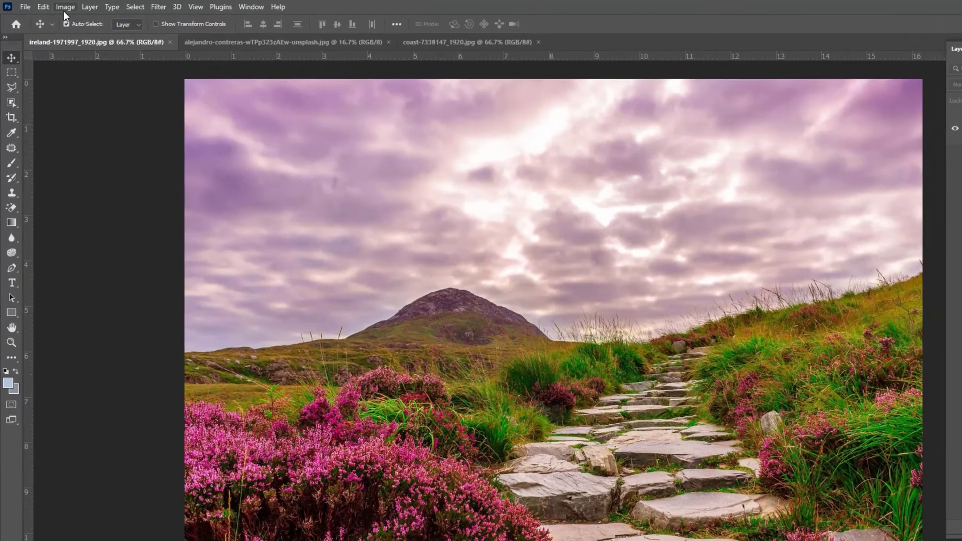
- Test Desaturate on the landscape again, undo it, and open Match Color
left_click(56, 6)
mouse_move(122, 53)
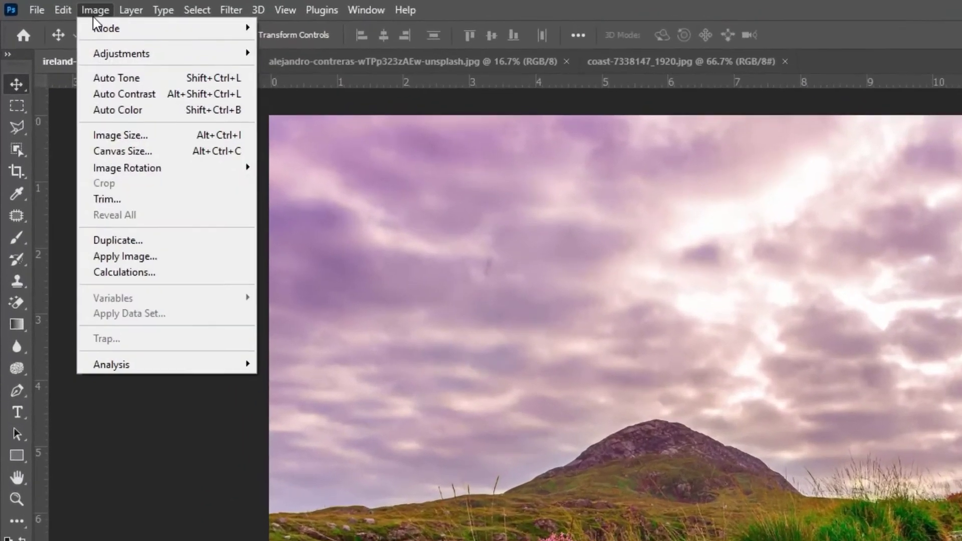
left_click(326, 391)
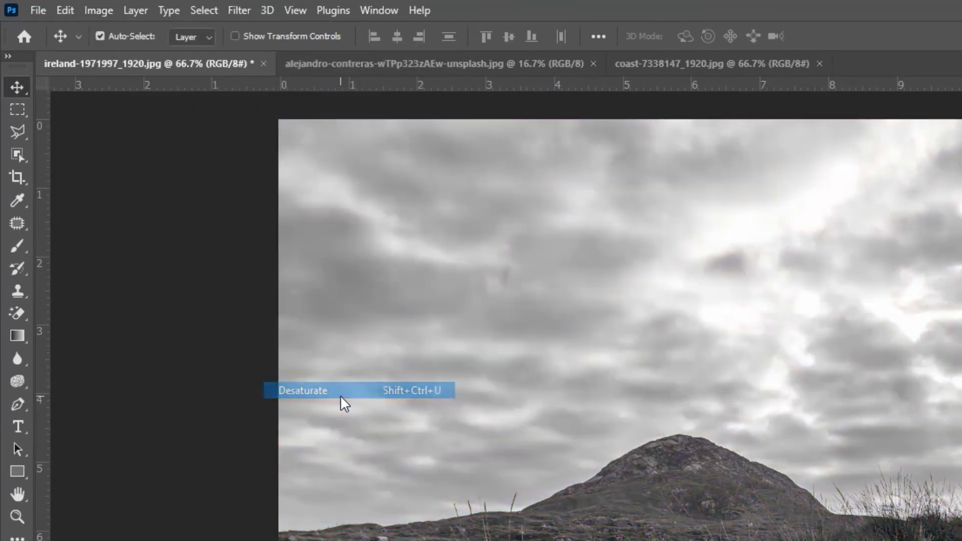
key("ctrl+z")
left_click(97, 10)
mouse_move(125, 56)
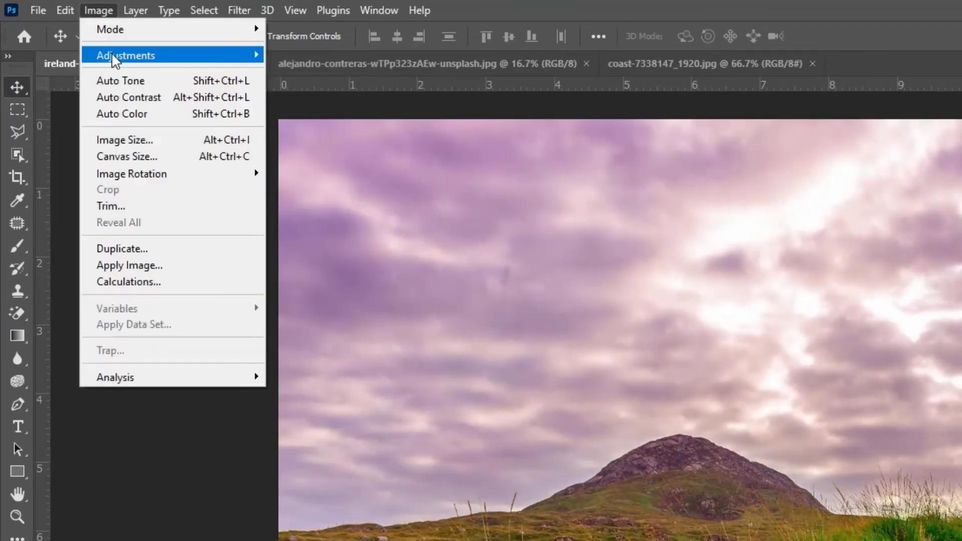
left_click(310, 407)
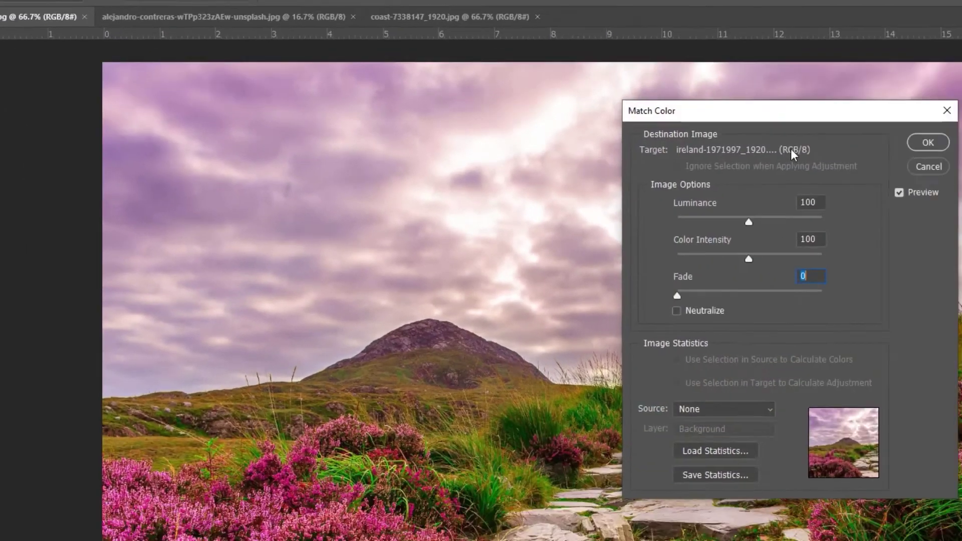
- Preview flamingo, coast and Ireland photos as Match Color sources, cancel, and show the flamingo document
left_click(467, 299)
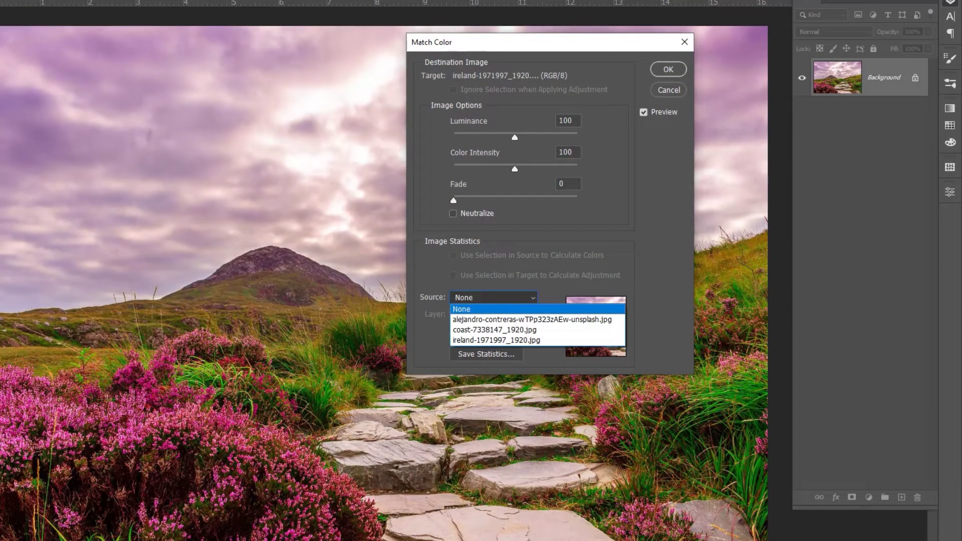
left_click(479, 321)
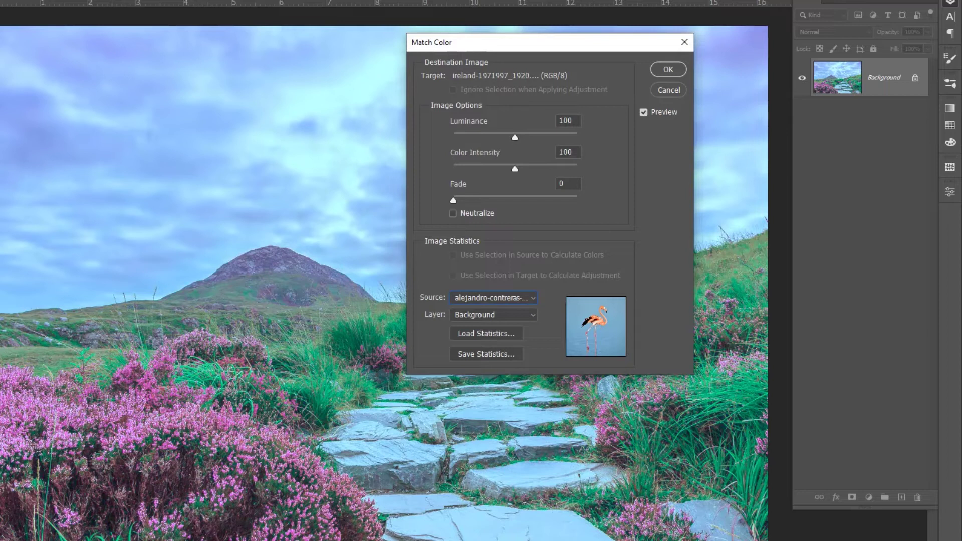
left_click(485, 299)
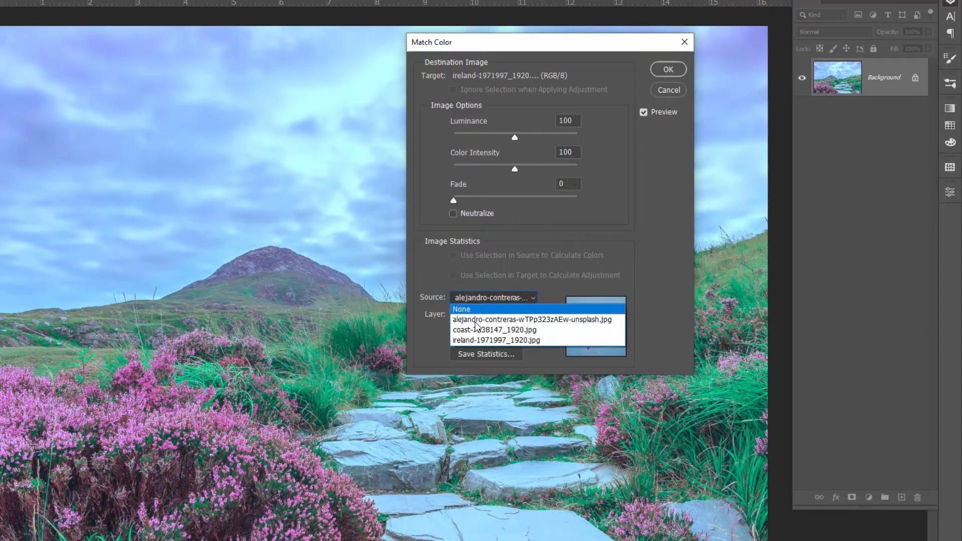
left_click(476, 329)
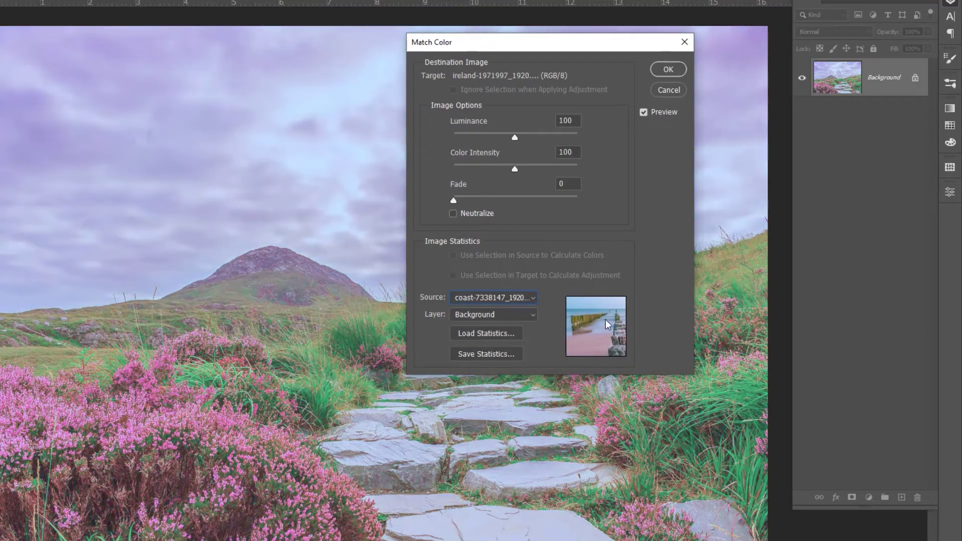
left_click(502, 299)
left_click(480, 344)
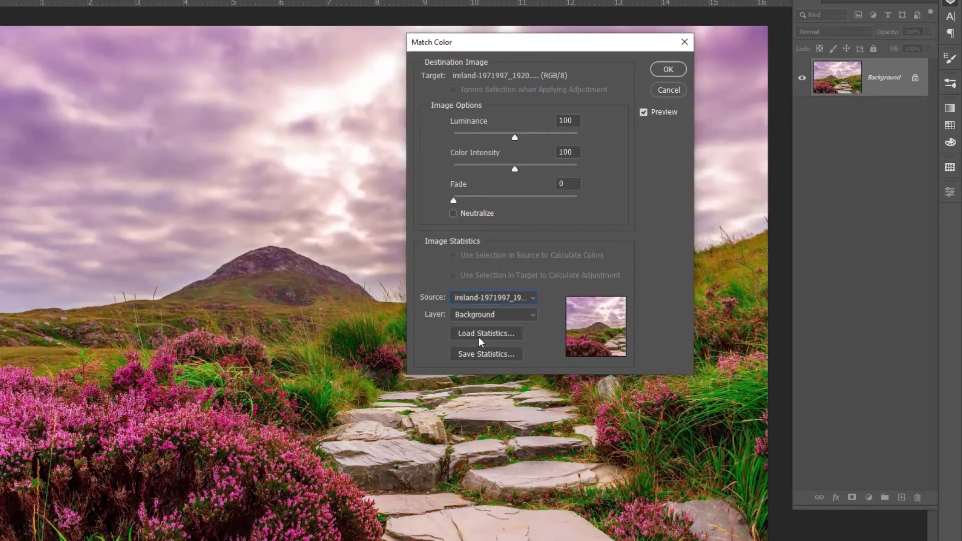
left_click(522, 299)
left_click(563, 319)
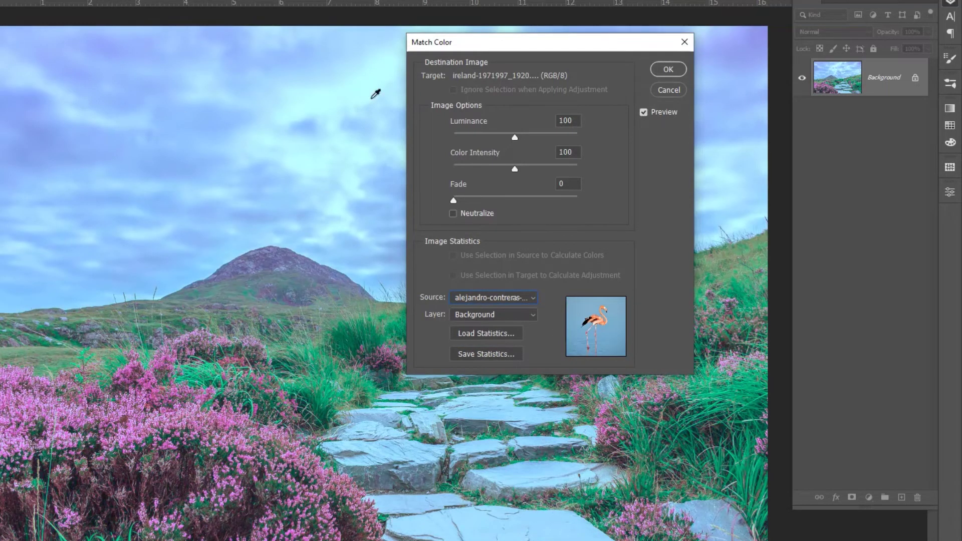
left_click(677, 90)
left_click(245, 36)
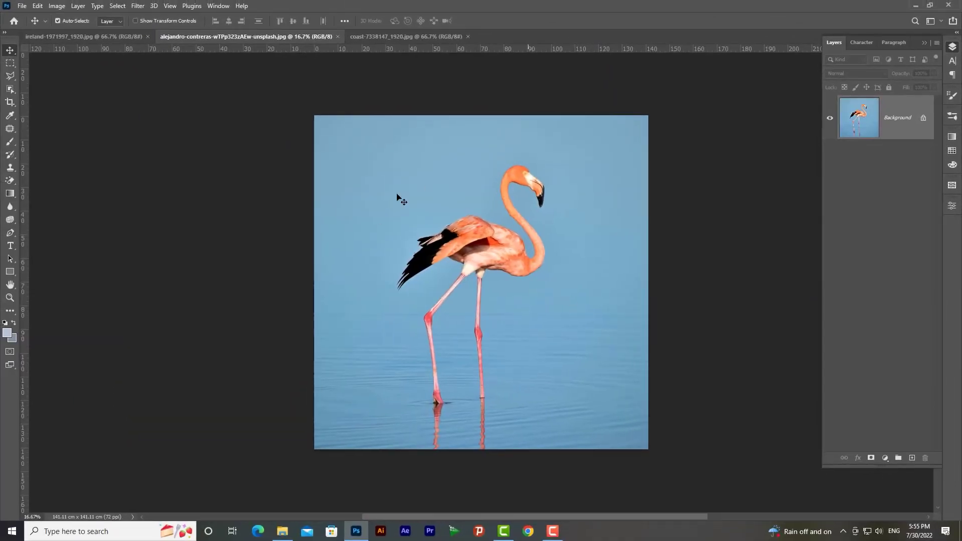
- Switch back to the Ireland landscape and open Match Color
key("ctrl+shift+Tab")
key("ctrl+shift+Tab")
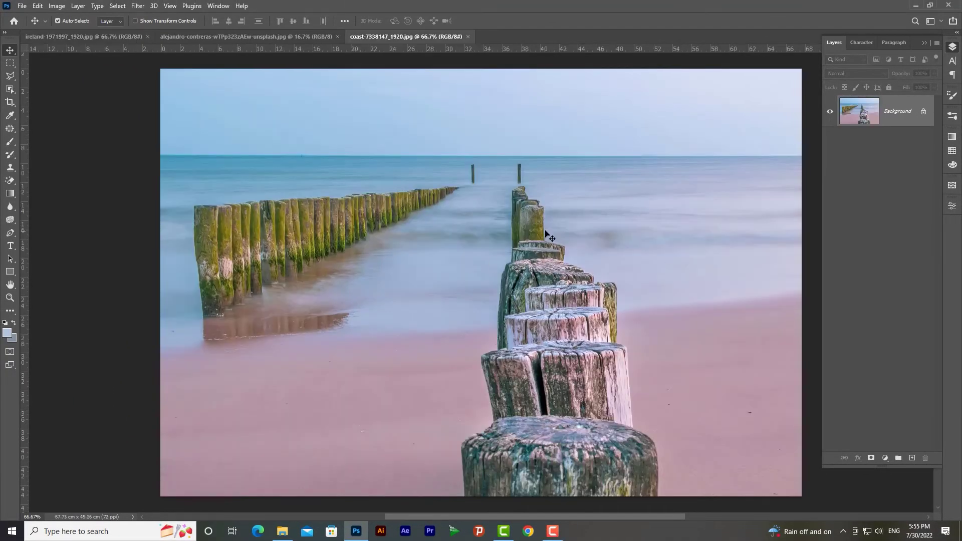
left_click(50, 36)
left_click(55, 6)
mouse_move(72, 32)
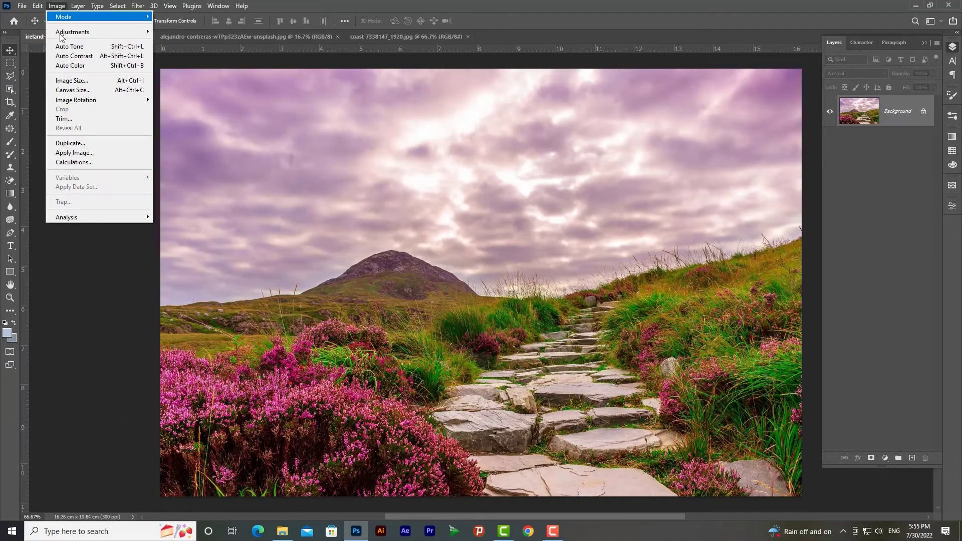
left_click(228, 235)
- Trial the coast photo as source with raised luminance, intensity and fade, then cancel
left_click(576, 293)
left_click(558, 319)
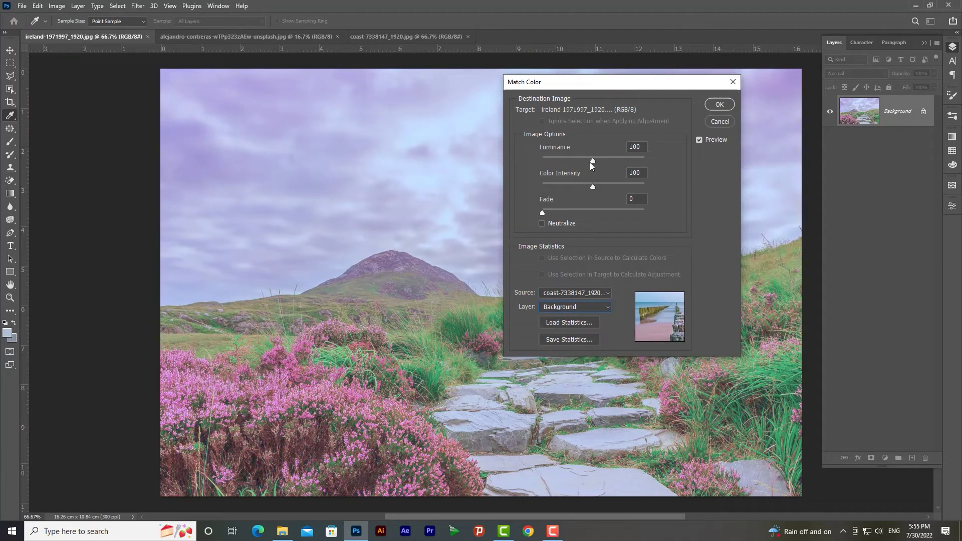
mouse_move(591, 161)
left_mouse_down()
mouse_move(609, 161)
mouse_move(597, 160)
mouse_move(582, 187)
mouse_move(606, 188)
left_mouse_up()
left_click_drag(543, 213, 595, 212)
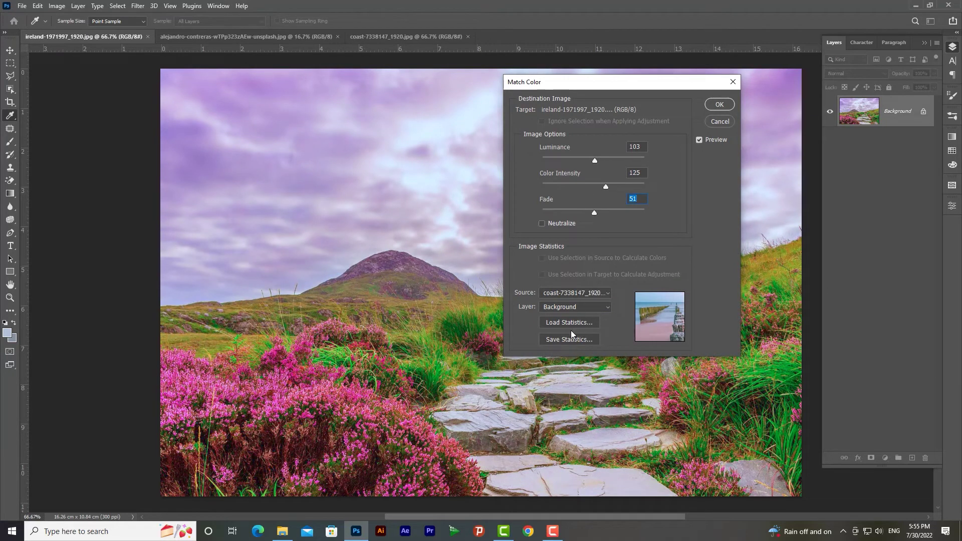
left_click(717, 120)
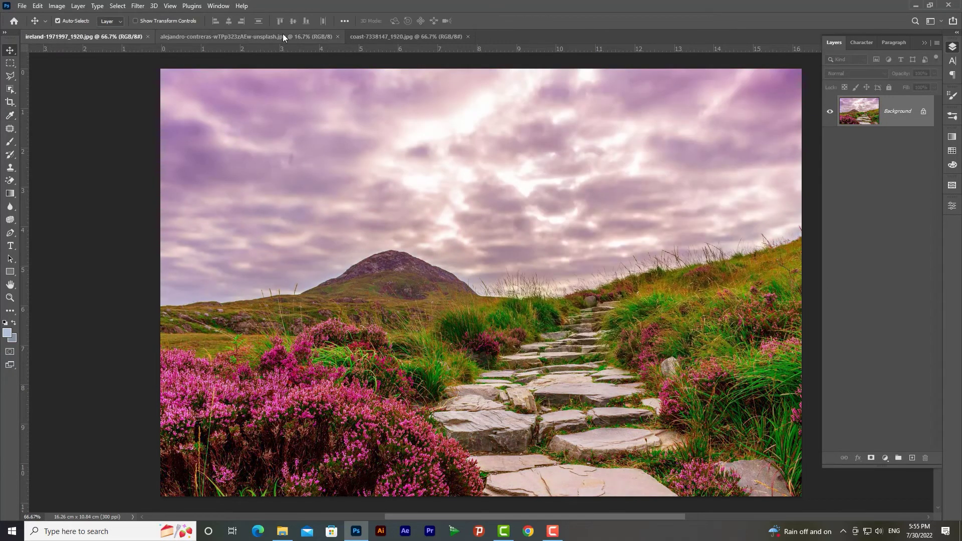
left_click(283, 36)
key("v")
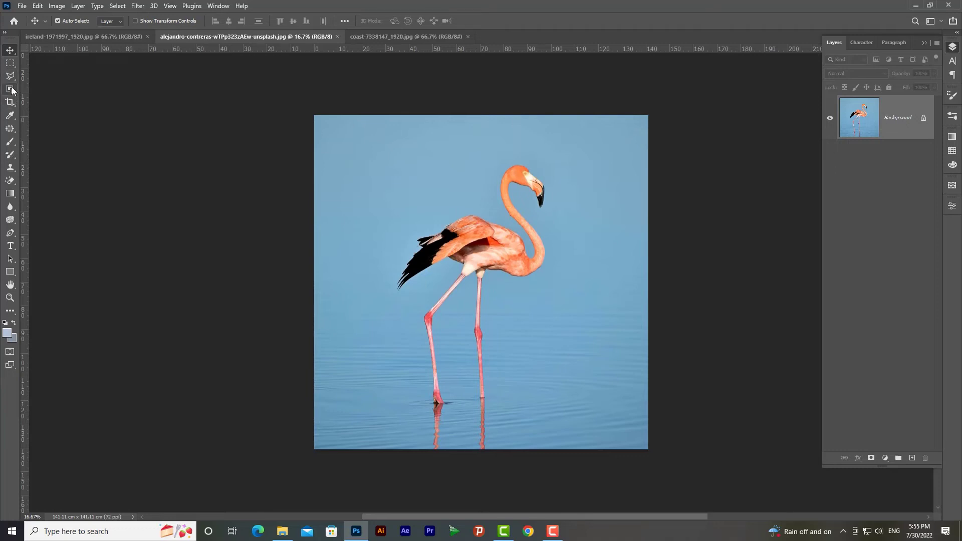
- Object-select the flamingo, unlock the layer, and delete the inverted water background to transparency
left_click(11, 89)
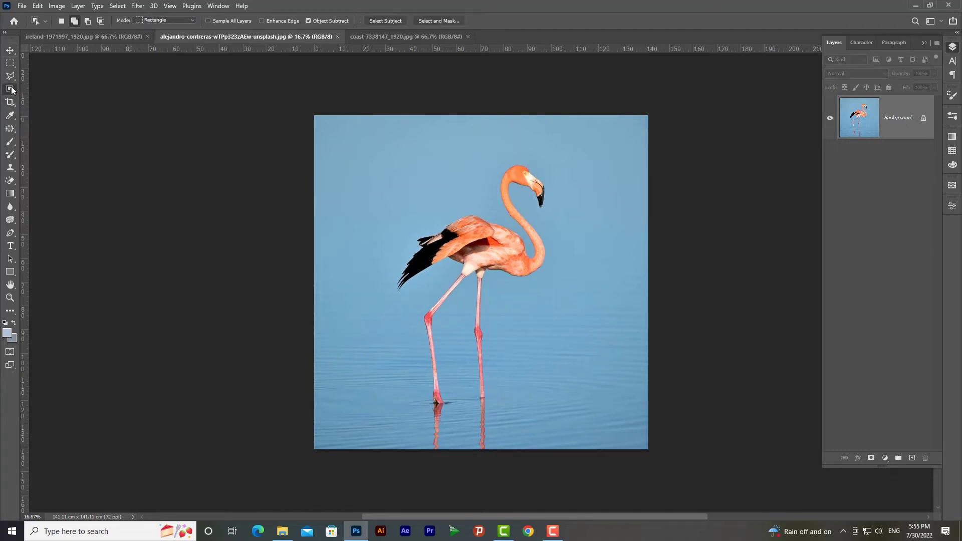
left_click(55, 89)
mouse_move(392, 156)
left_mouse_down()
mouse_move(593, 465)
mouse_move(566, 467)
left_mouse_up()
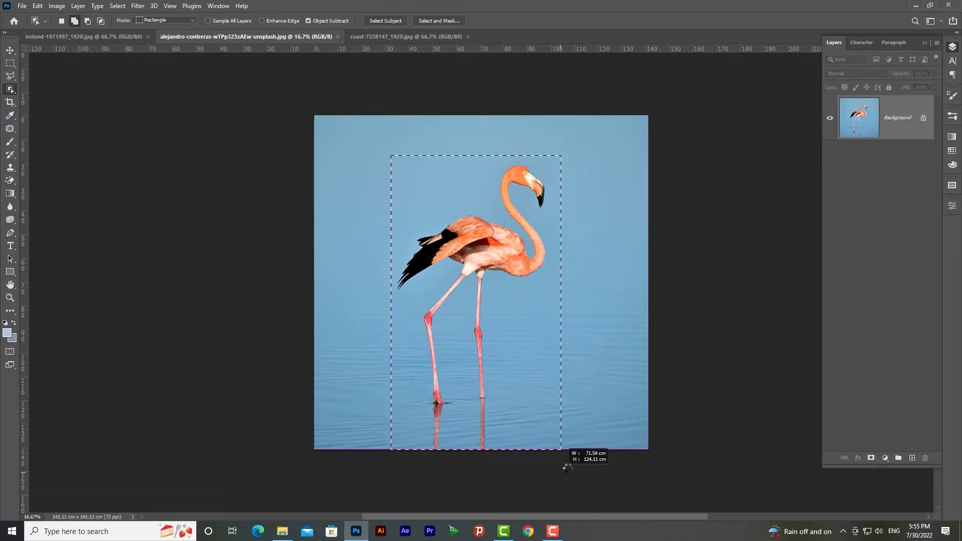
left_click(922, 119)
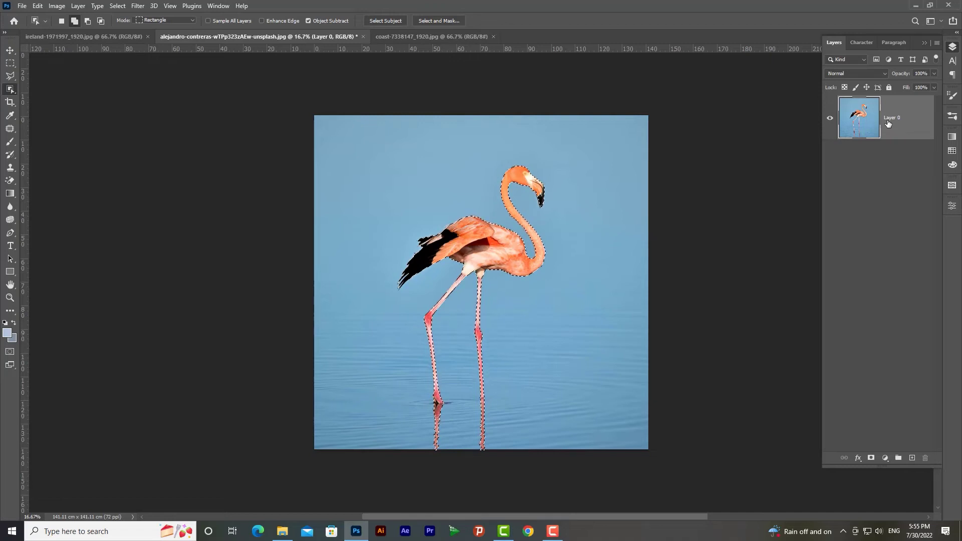
key("ctrl+shift+i")
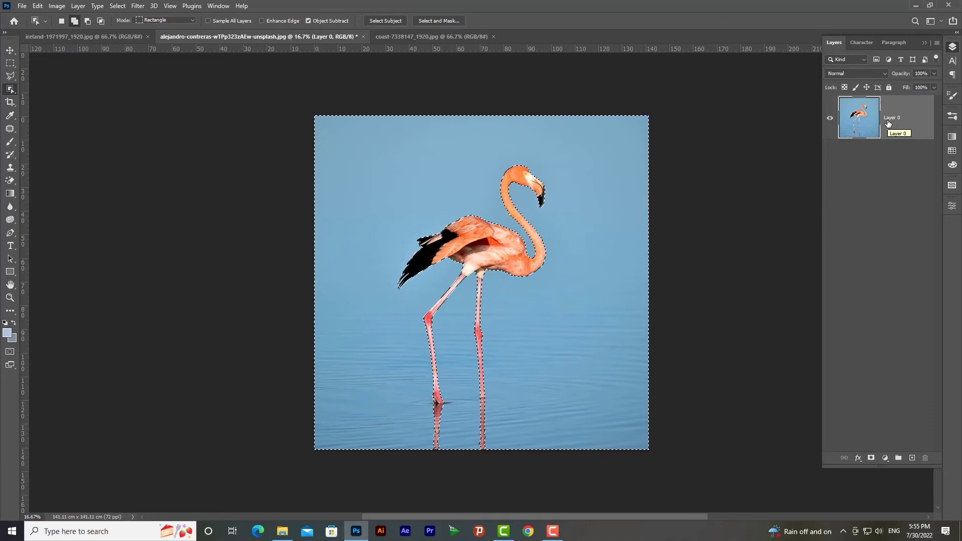
key("Delete")
key("ctrl+d")
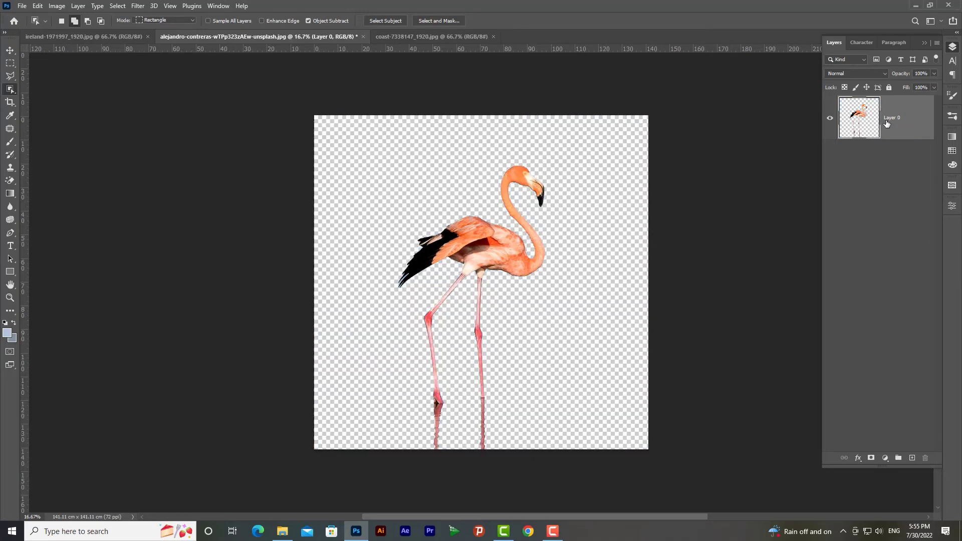
left_click(10, 51)
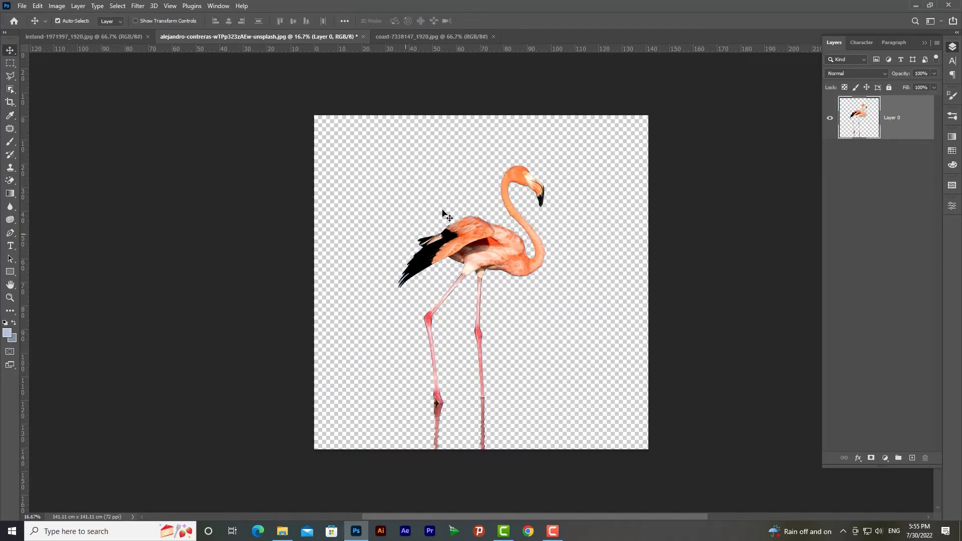
left_click_drag(489, 250, 487, 105)
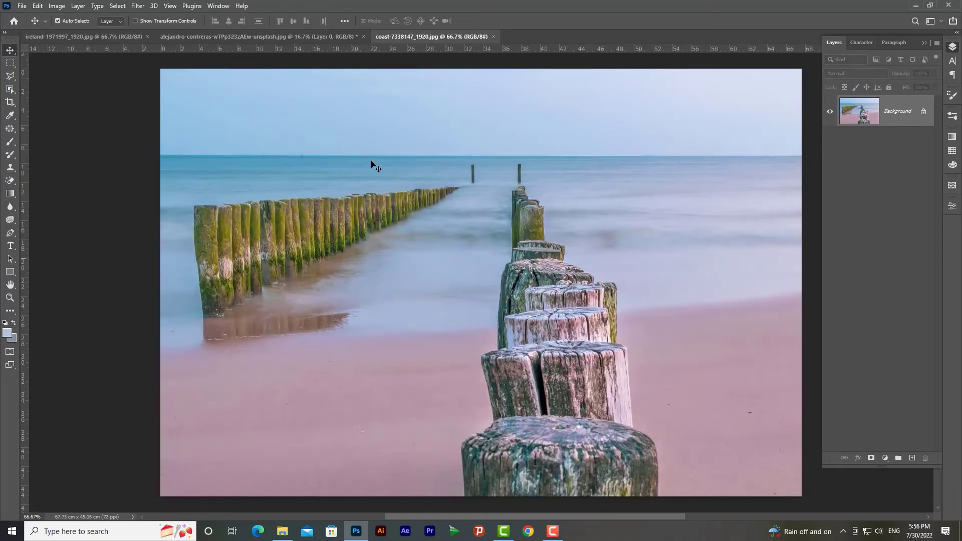
- Drag the flamingo toward the coast photo and nudge it within its own document
left_click(333, 31)
left_click_drag(445, 270, 520, 284)
left_click(293, 36)
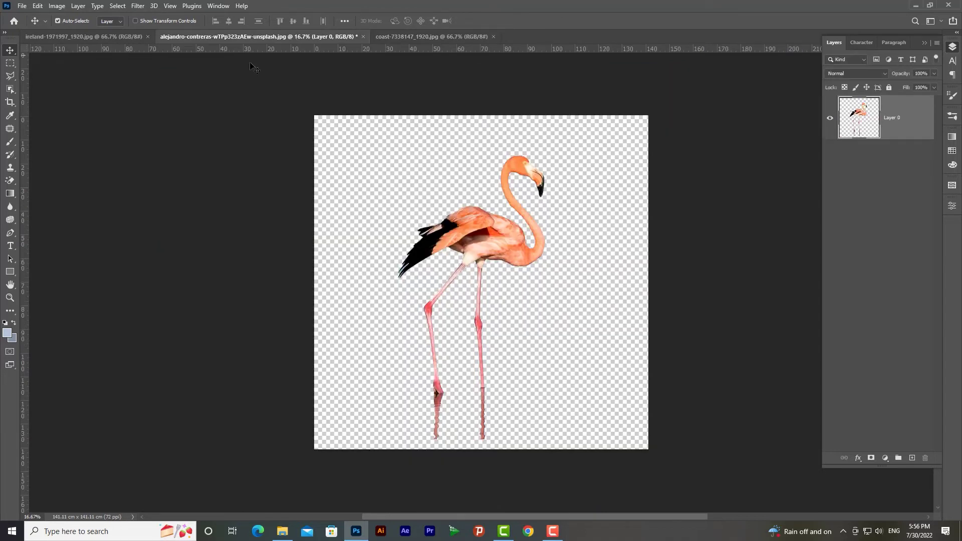
left_click_drag(469, 234, 484, 233)
- Open Match Color on the flamingo with coast-7338147_1920.jpg as the source
left_click(57, 5)
mouse_move(72, 32)
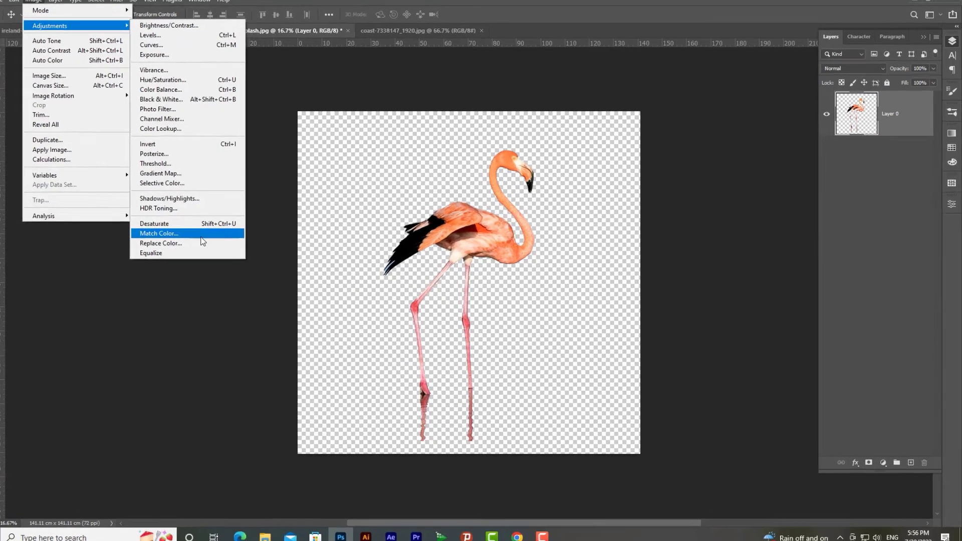
left_click(220, 235)
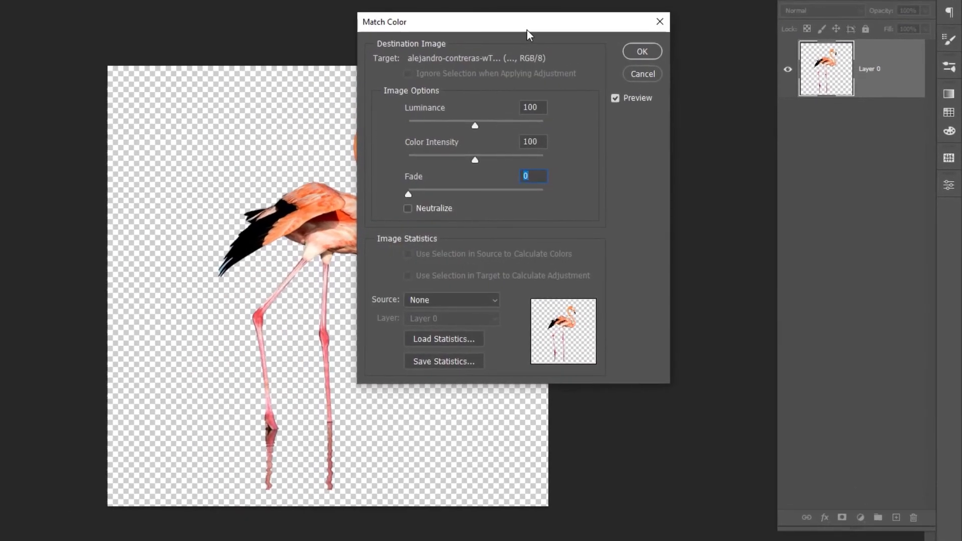
left_click(558, 278)
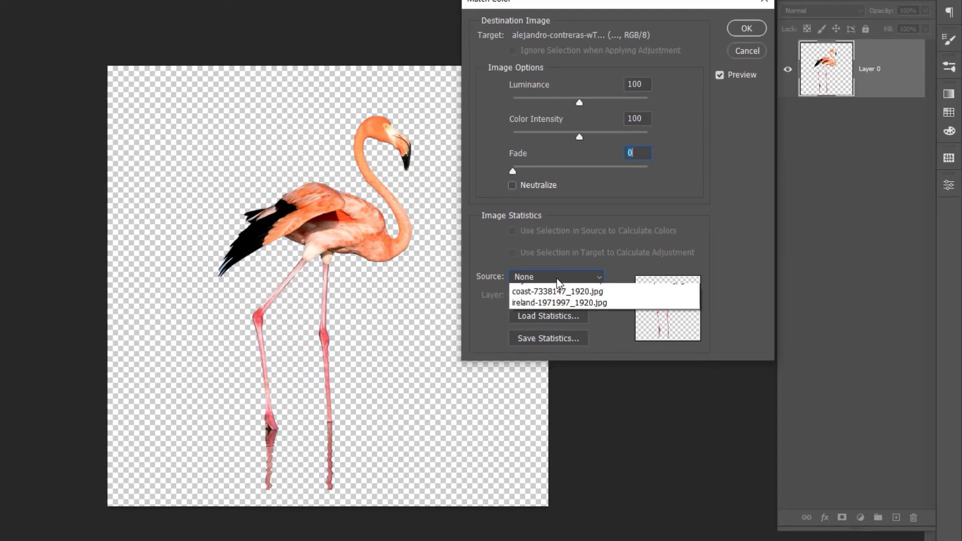
left_click(546, 301)
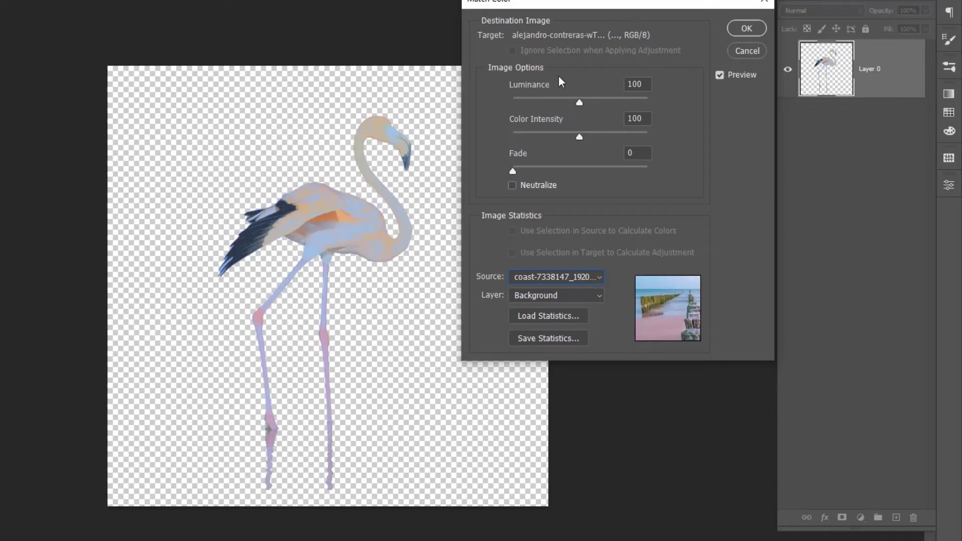
- Tune Match Color to Luminance 34 and Color Intensity 200, testing the Fade slider
mouse_move(579, 103)
left_mouse_down()
mouse_move(564, 102)
mouse_move(624, 104)
mouse_move(525, 102)
mouse_move(538, 104)
left_mouse_up()
mouse_move(580, 135)
left_mouse_down()
mouse_move(571, 135)
mouse_move(687, 144)
left_mouse_up()
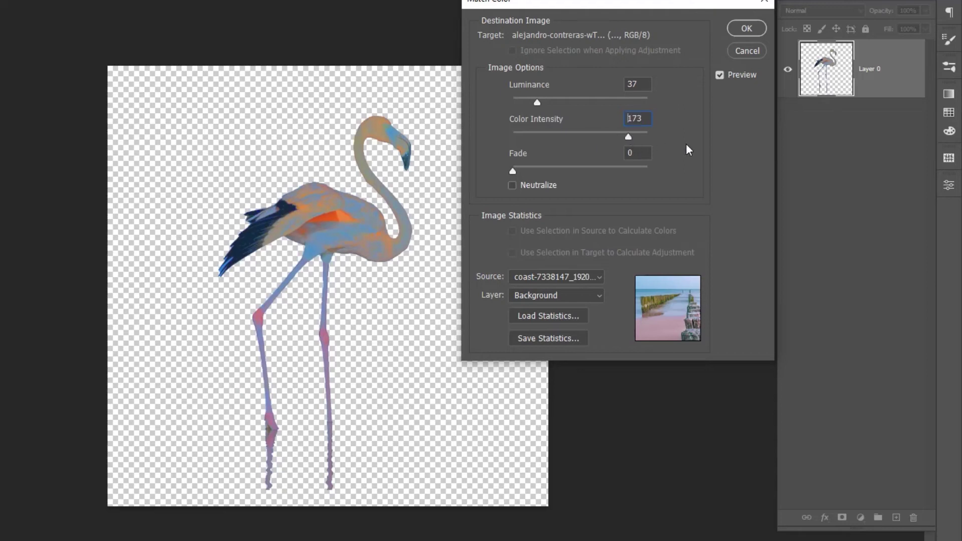
left_click_drag(524, 169, 715, 184)
left_click_drag(644, 170, 513, 169)
mouse_move(530, 102)
left_mouse_down()
mouse_move(522, 100)
mouse_move(536, 104)
left_mouse_up()
- Dismiss Save Statistics, apply the match, and drag the toned flamingo into the coast photo
left_click(532, 337)
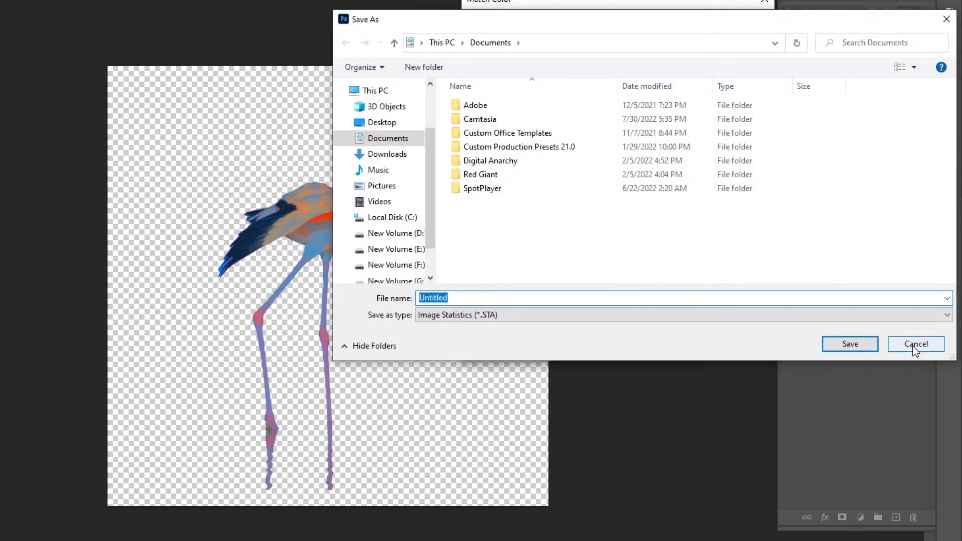
left_click(915, 345)
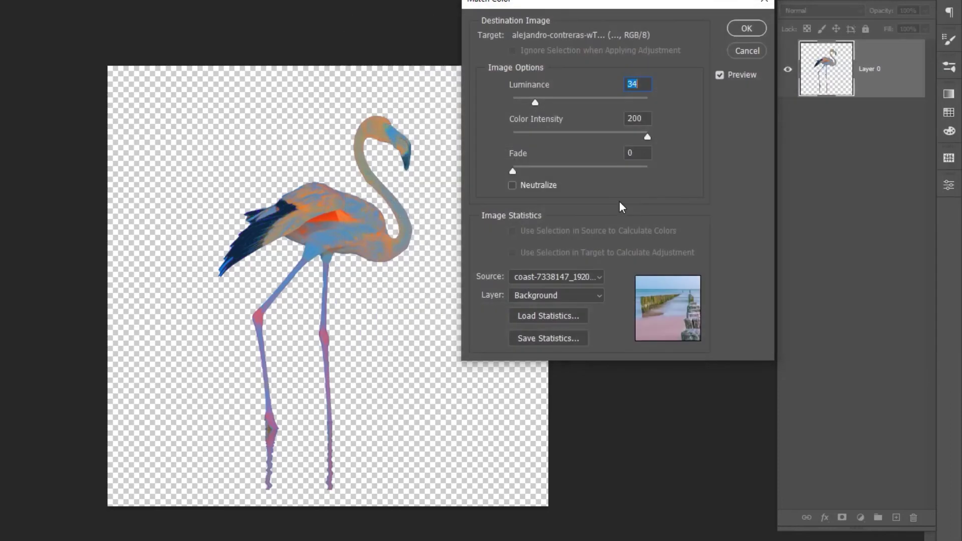
left_click(750, 29)
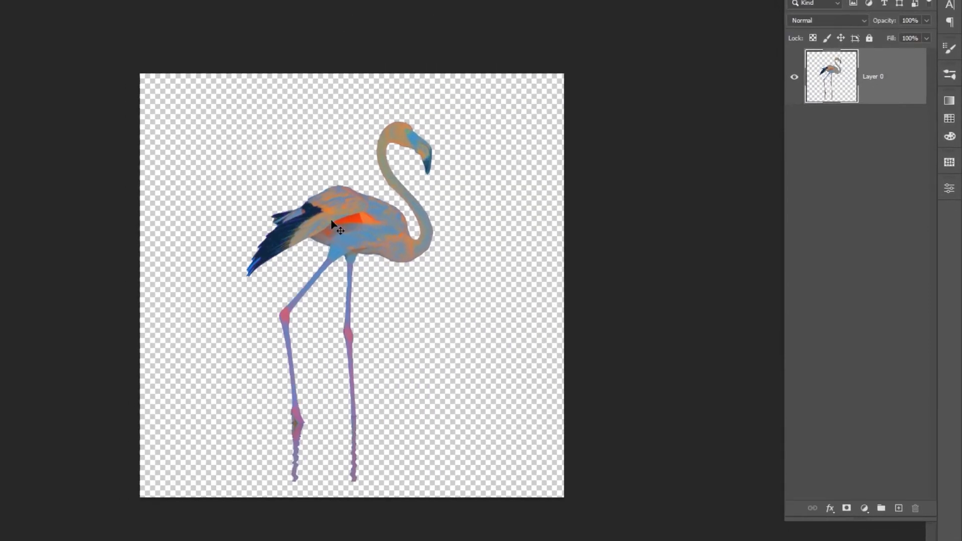
mouse_move(505, 247)
left_mouse_down()
mouse_move(515, 239)
mouse_move(487, 228)
mouse_move(535, 255)
mouse_move(537, 158)
left_mouse_up()
- Scale the placed flamingo to about 12% and set it in the water between the jetties
key("ctrl+t")
mouse_move(703, 400)
left_mouse_down()
mouse_move(563, 120)
mouse_move(614, 445)
left_mouse_up()
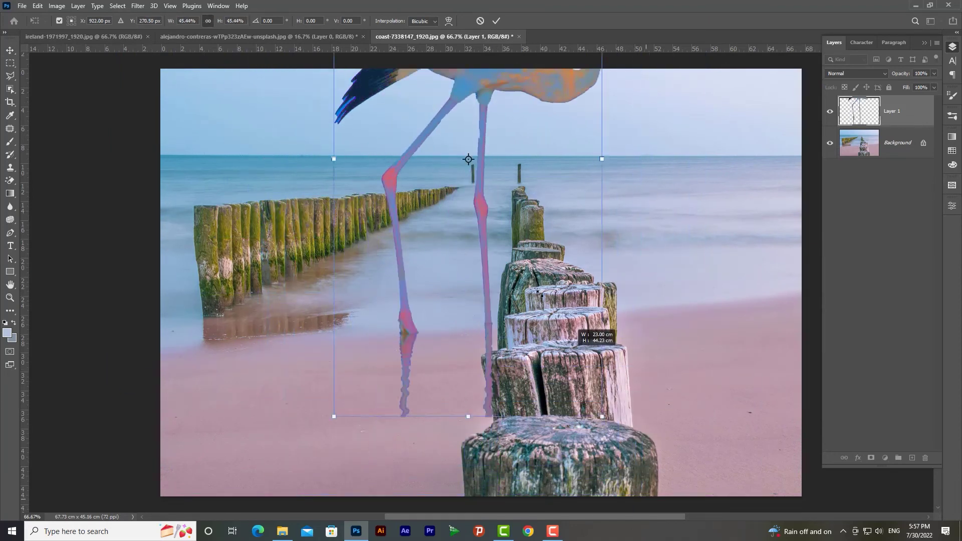
left_click_drag(644, 497, 505, 216)
mouse_move(464, 182)
left_mouse_down()
mouse_move(457, 260)
mouse_move(489, 304)
left_mouse_up()
left_click_drag(468, 259, 468, 270)
key("Return")
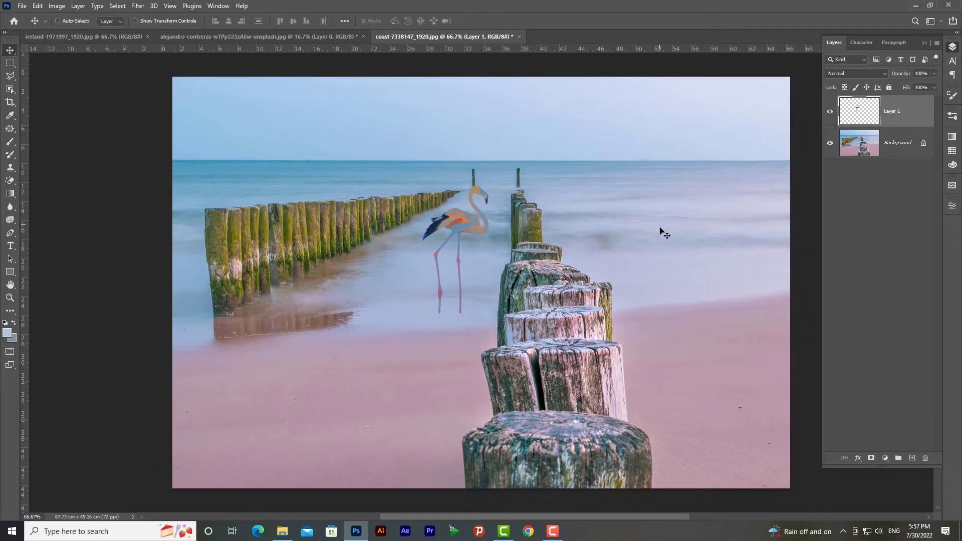
key("ctrl+minus")
left_click_drag(473, 245, 472, 231)
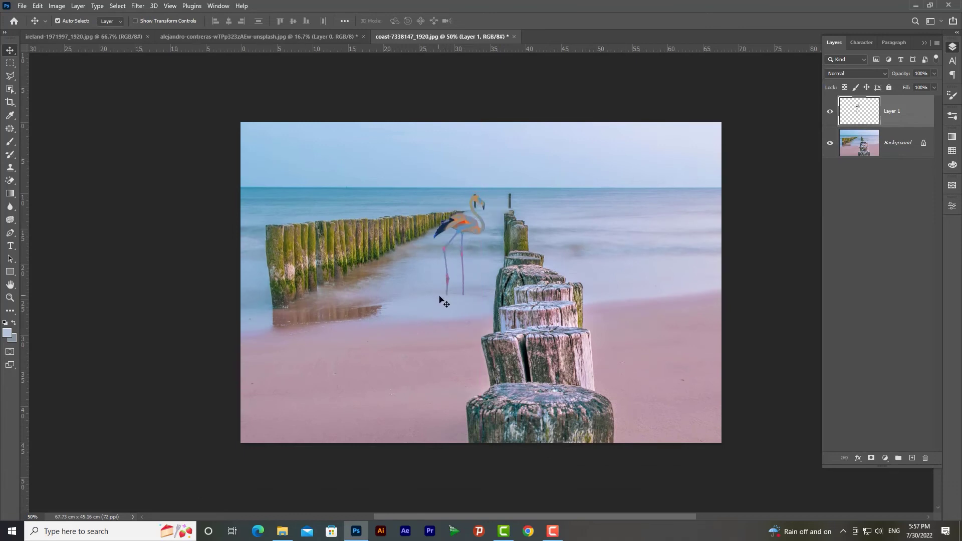
- Alt-drag a duplicate flamingo beside the first and scale the copy to about 80%
left_click_drag(459, 230, 459, 228)
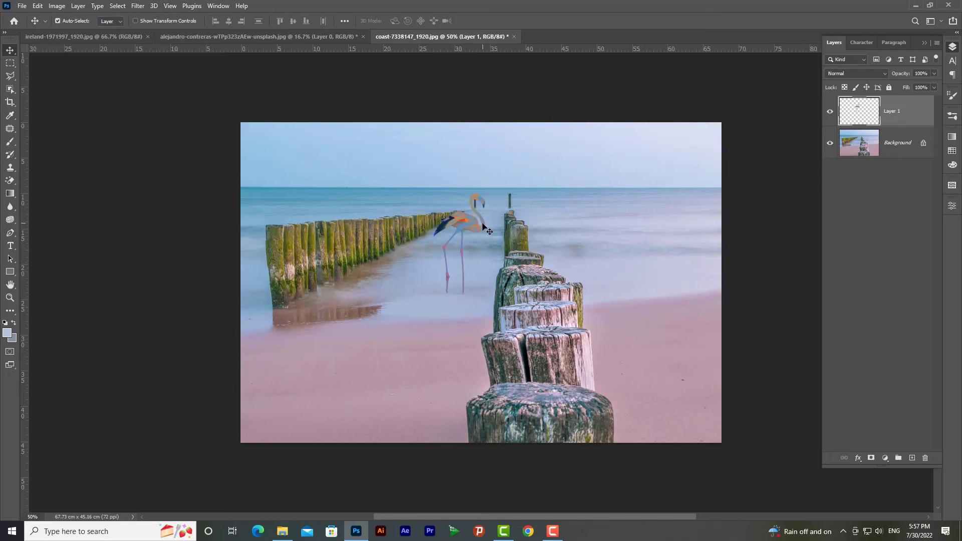
left_click_drag(479, 231, 509, 218, "alt")
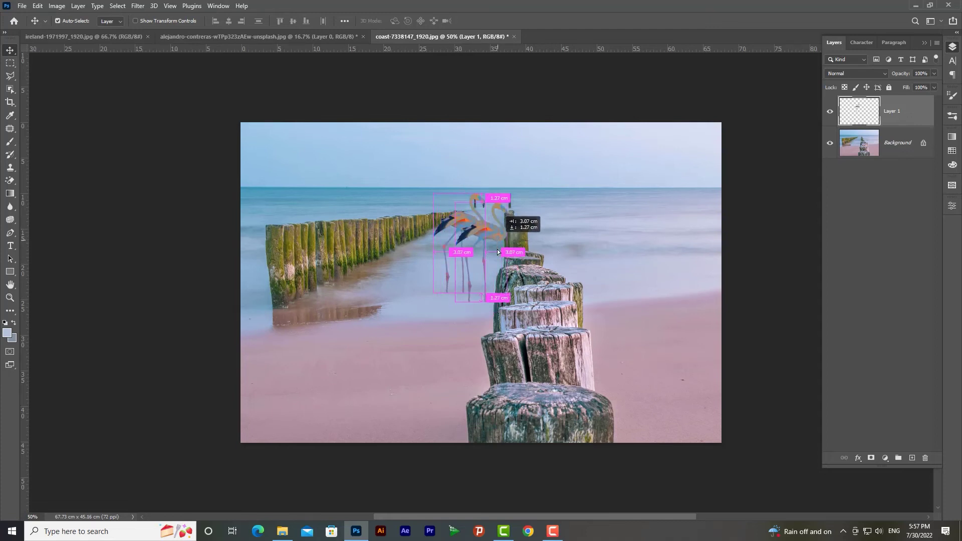
key("ctrl+t")
left_click_drag(510, 211, 496, 210)
left_click_drag(490, 245, 490, 255)
key("Return")
- Reposition the two flamingos together in the water, shifting the first slightly left
mouse_move(514, 186)
left_mouse_down("ctrl")
mouse_move(441, 258)
mouse_move(496, 260)
mouse_move(479, 262)
left_mouse_up("ctrl")
key("ctrl+t")
key("Return")
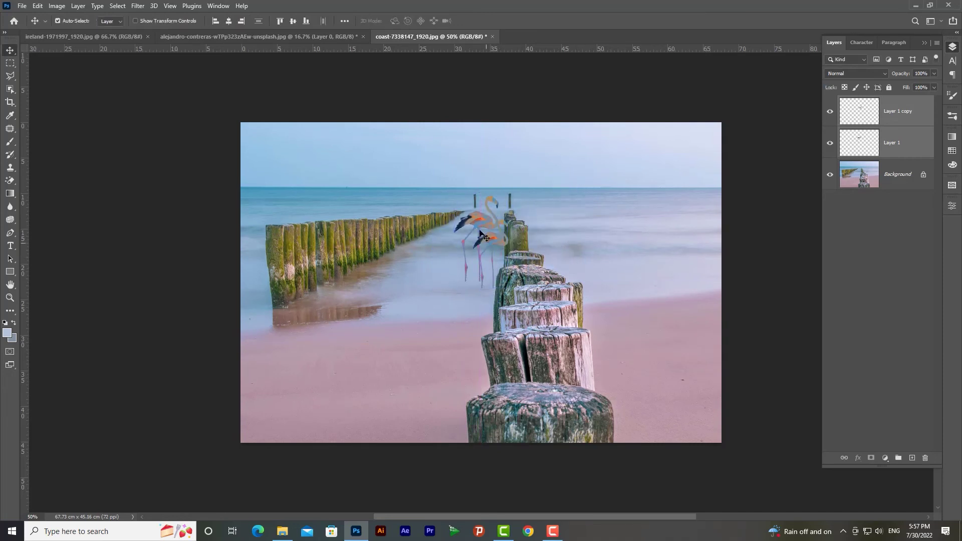
left_click(554, 223)
left_click_drag(474, 224, 464, 224)
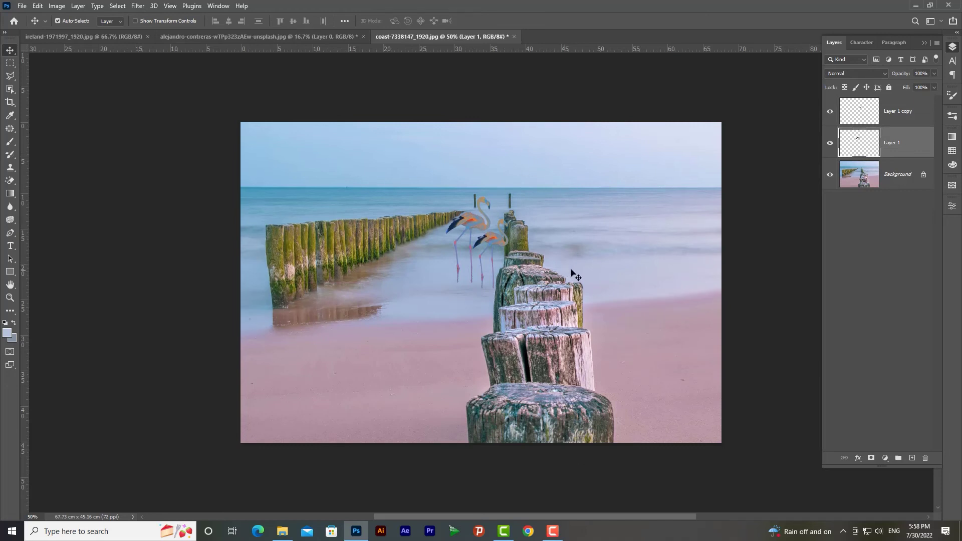
left_click(611, 276)
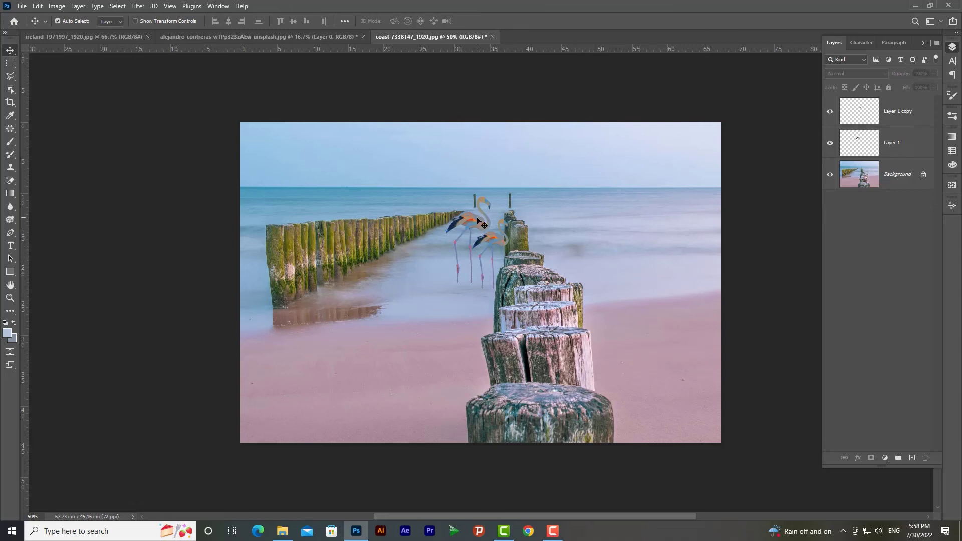
left_click(328, 37)
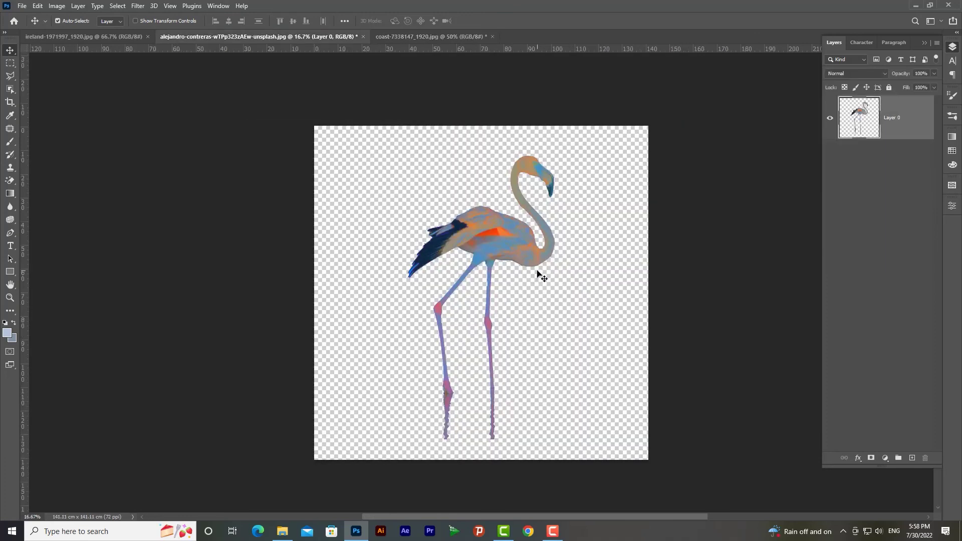
- Bring the original orange flamingo into the beach photo, scaled to 25% in the water
left_click_drag(538, 272, 530, 266)
key("z")
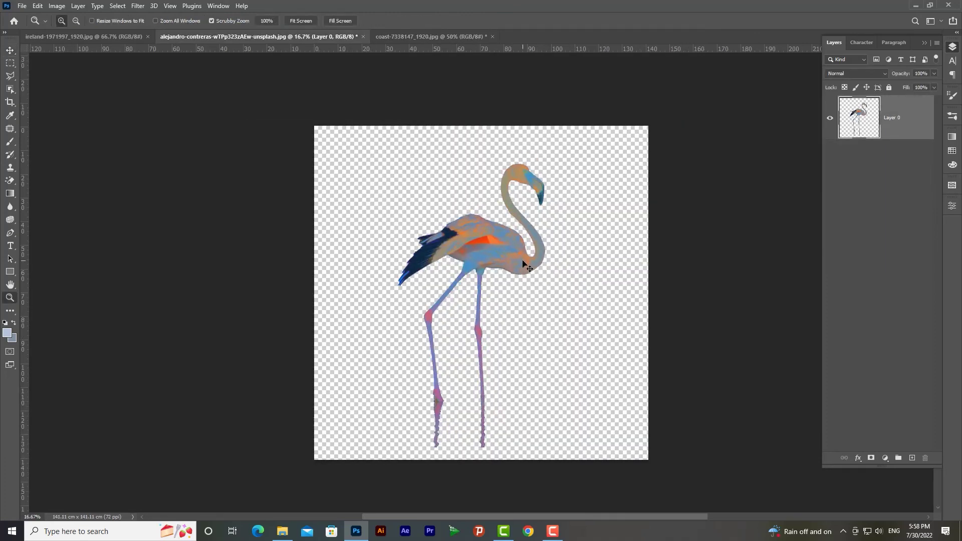
left_click(517, 259)
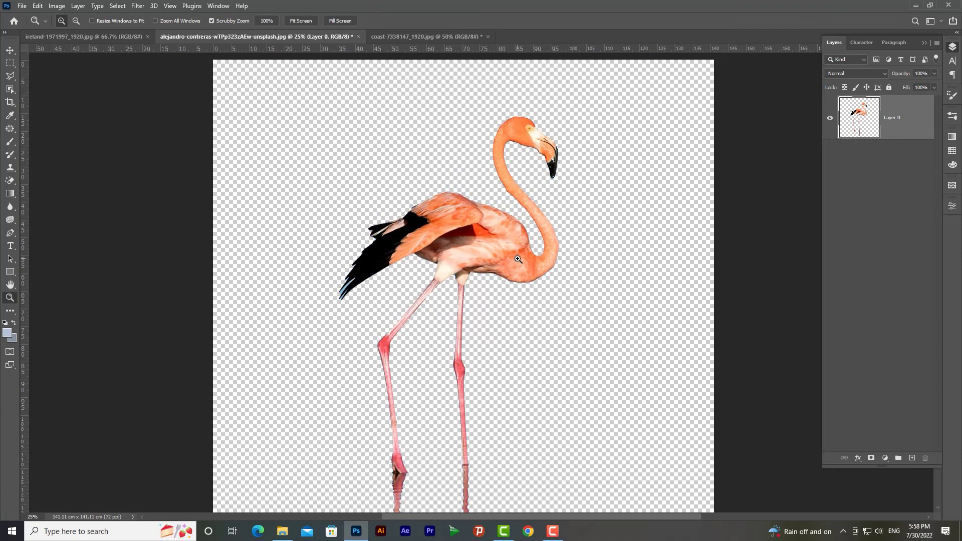
left_click(519, 258, "alt")
key("v")
mouse_move(511, 256)
left_mouse_down()
mouse_move(532, 232)
mouse_move(513, 125)
left_mouse_up()
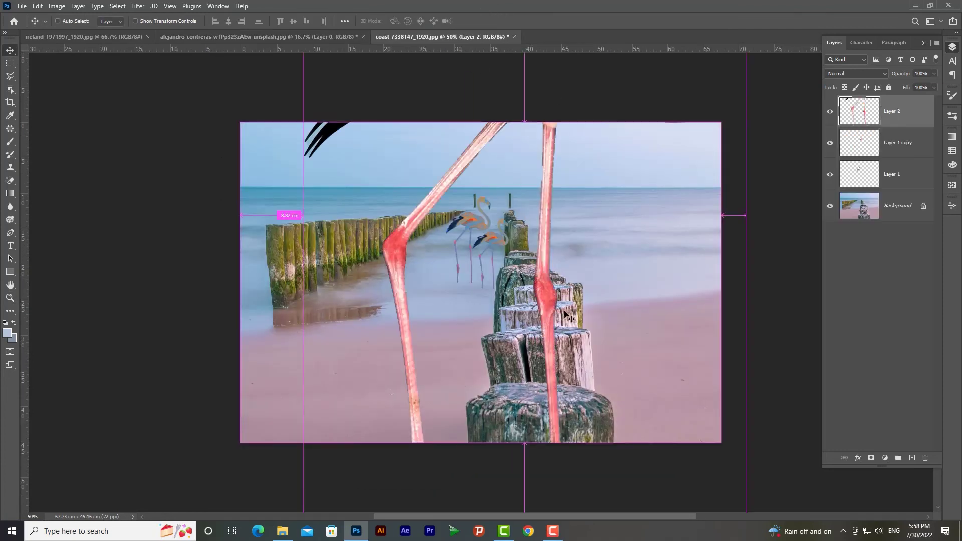
key("ctrl+t")
mouse_move(708, 405)
left_mouse_down()
mouse_move(549, 108)
mouse_move(433, 314)
mouse_move(435, 260)
left_mouse_up()
key("Return")
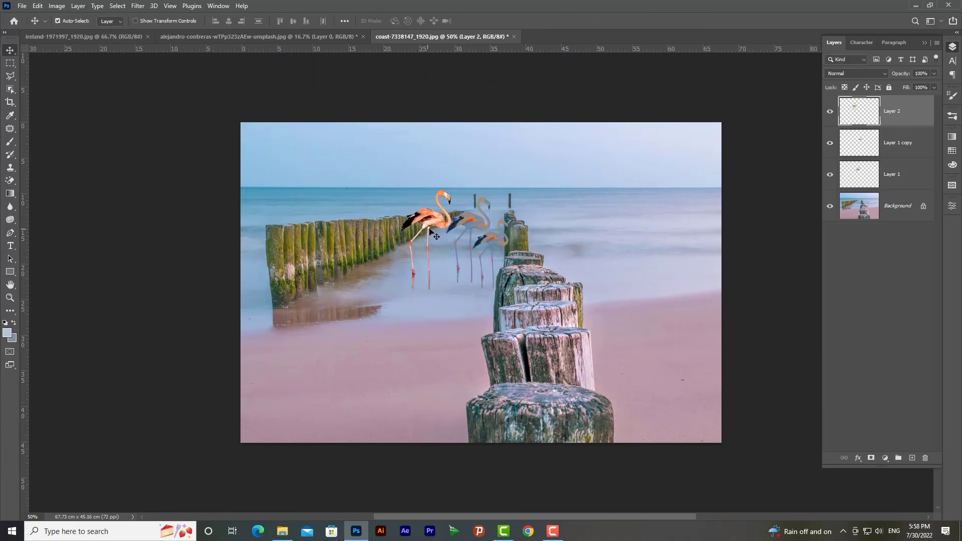
- Delete the extra toned flamingo copy and fine-tune both remaining flamingos' positions
left_click_drag(427, 223, 422, 222)
left_click_drag(400, 220, 400, 221)
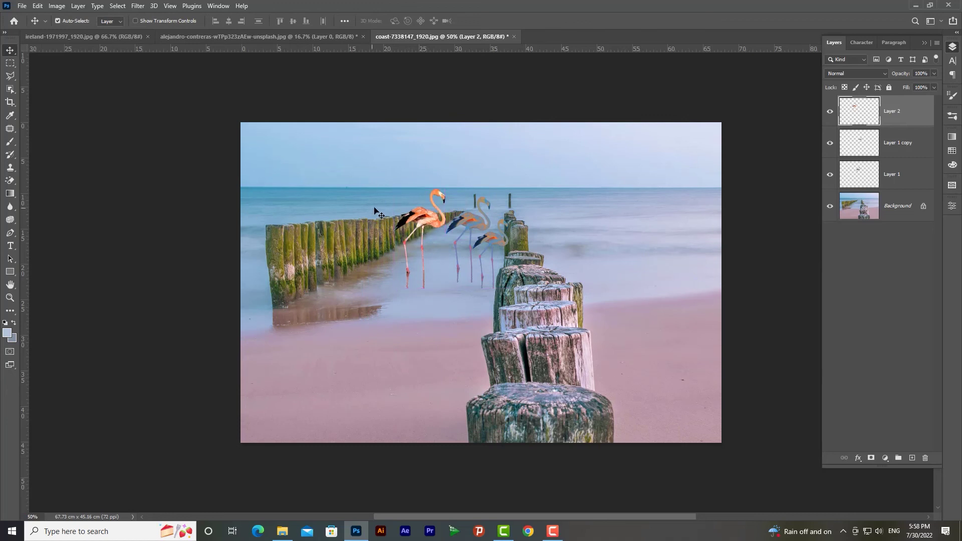
left_click(473, 228)
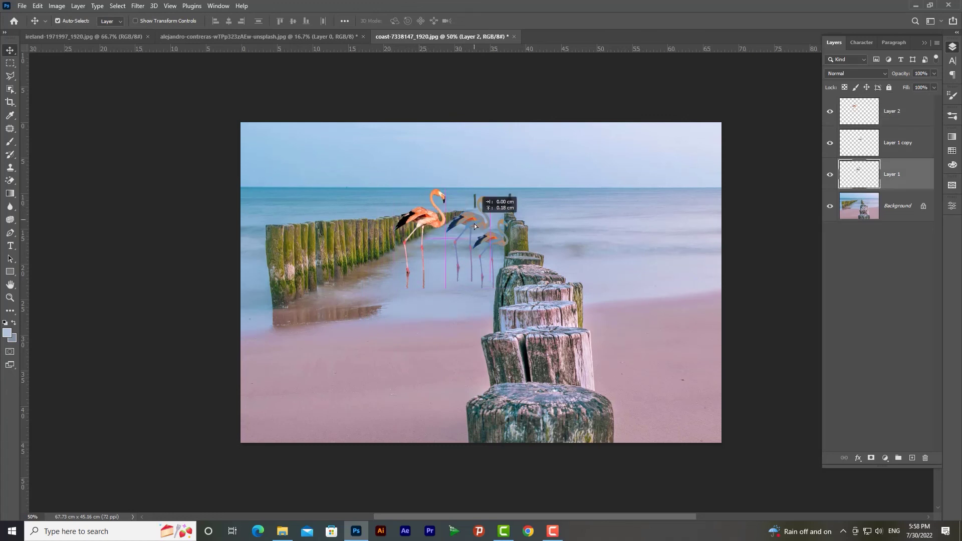
key("Delete")
left_click_drag(475, 223, 482, 228)
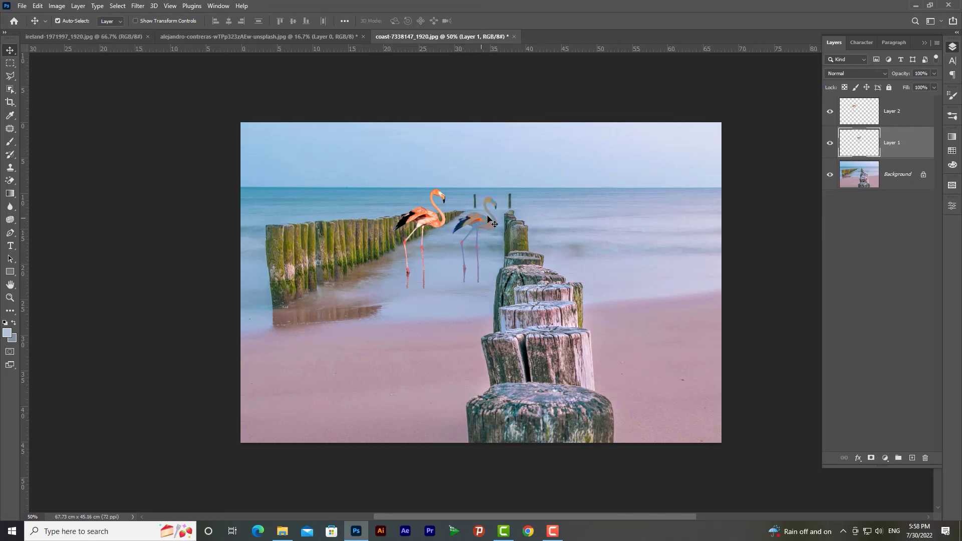
left_click_drag(425, 216, 433, 216)
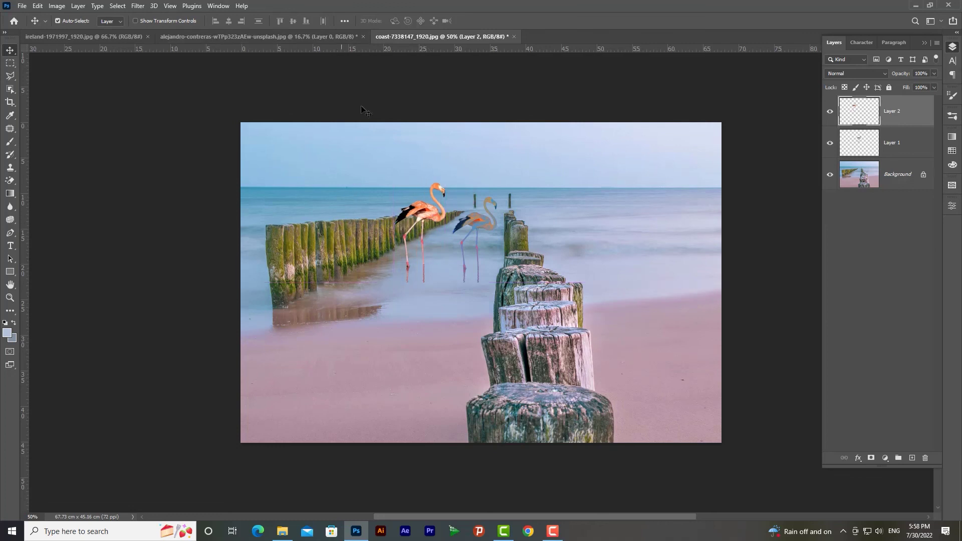
- Cancel Match Color on the orange flamingo's Layer 2 unchanged, then reopen the Image menu
left_click(59, 6)
mouse_move(72, 32)
left_click(179, 235)
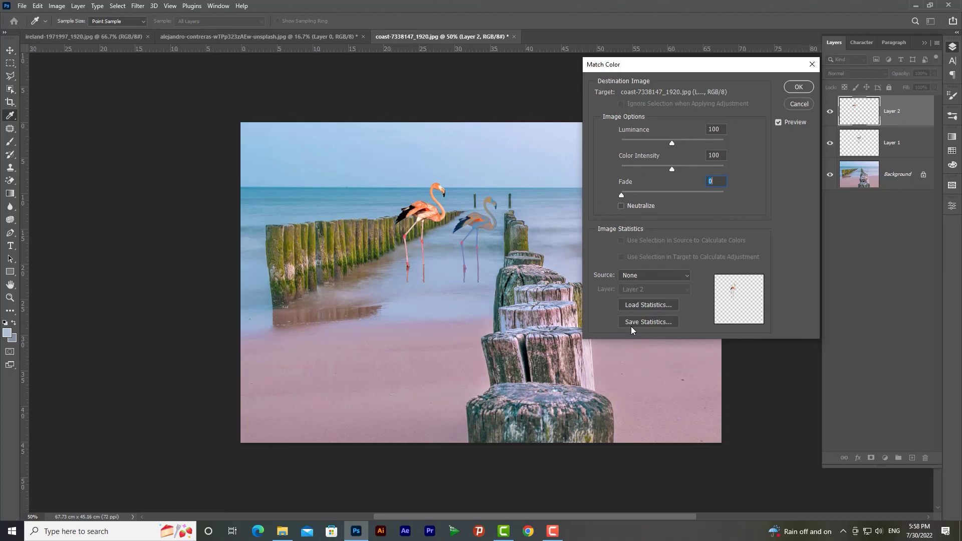
left_click(799, 103)
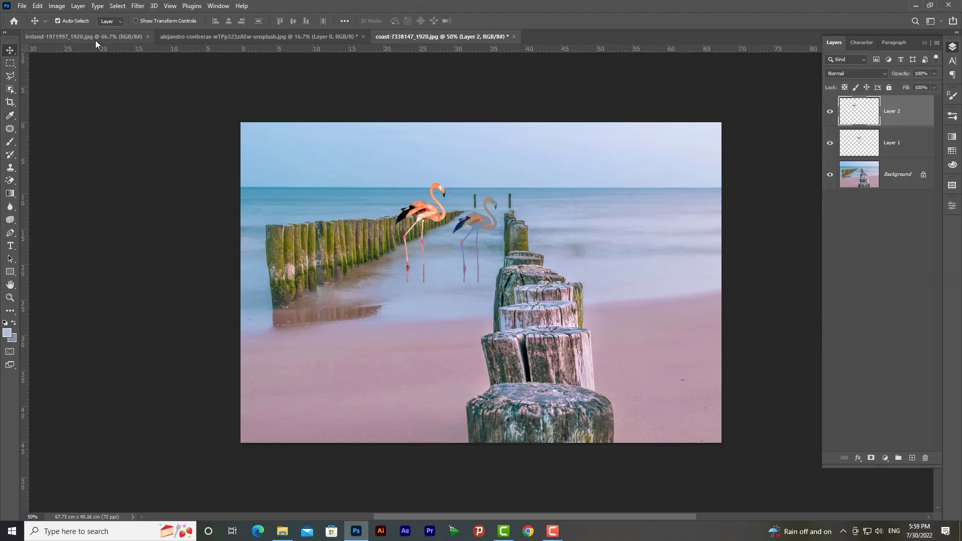
left_click(57, 6)
mouse_move(72, 32)
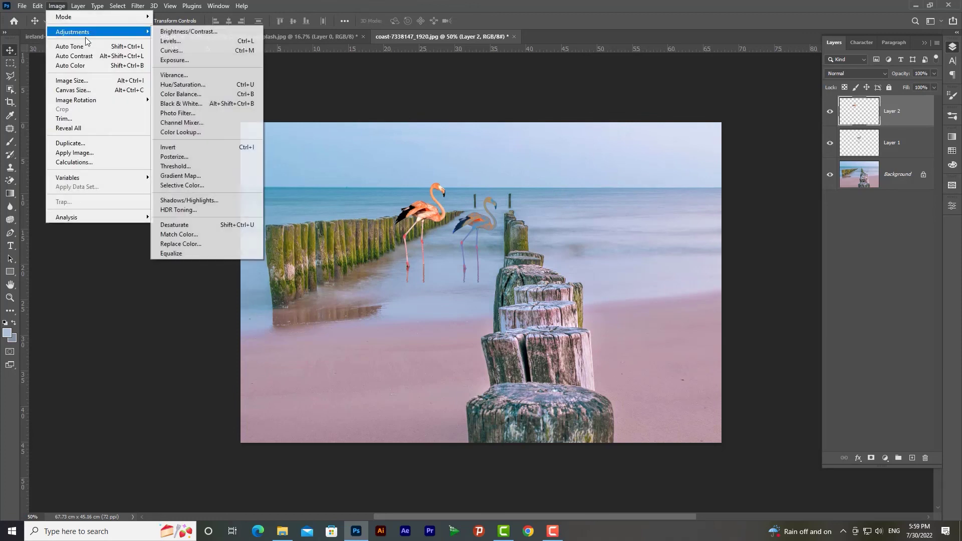